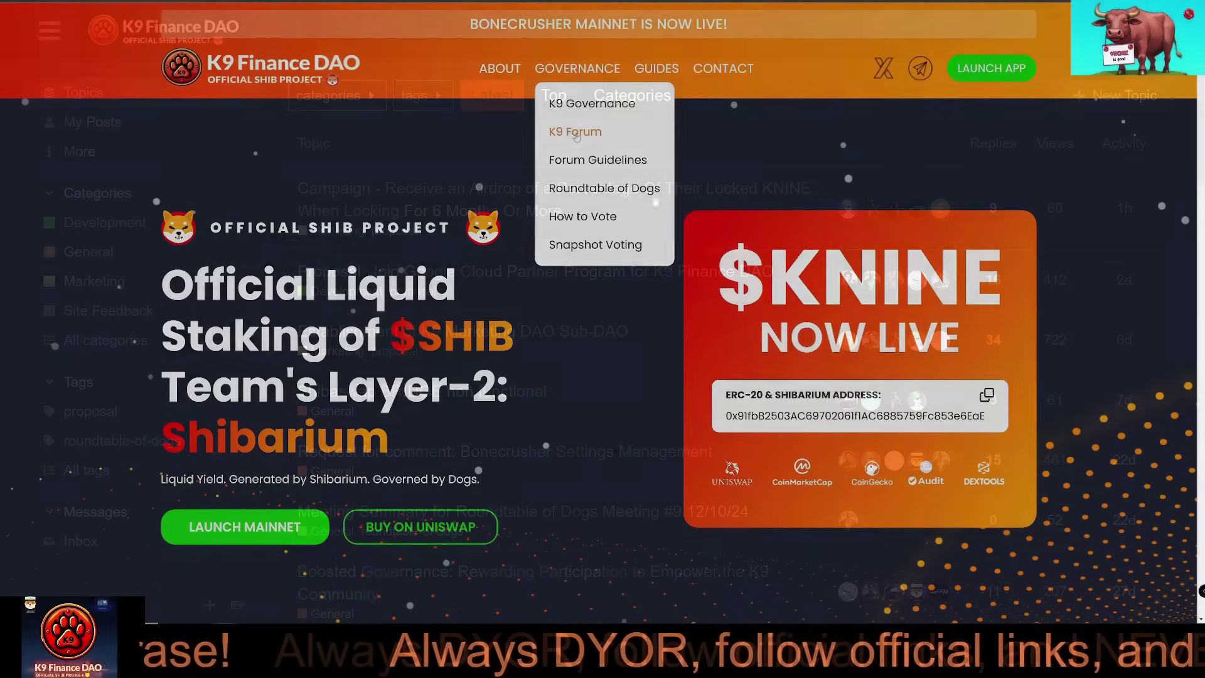
- Go to the K9 Finance DAO Forum and expand its list of additional forum pages
click(575, 132)
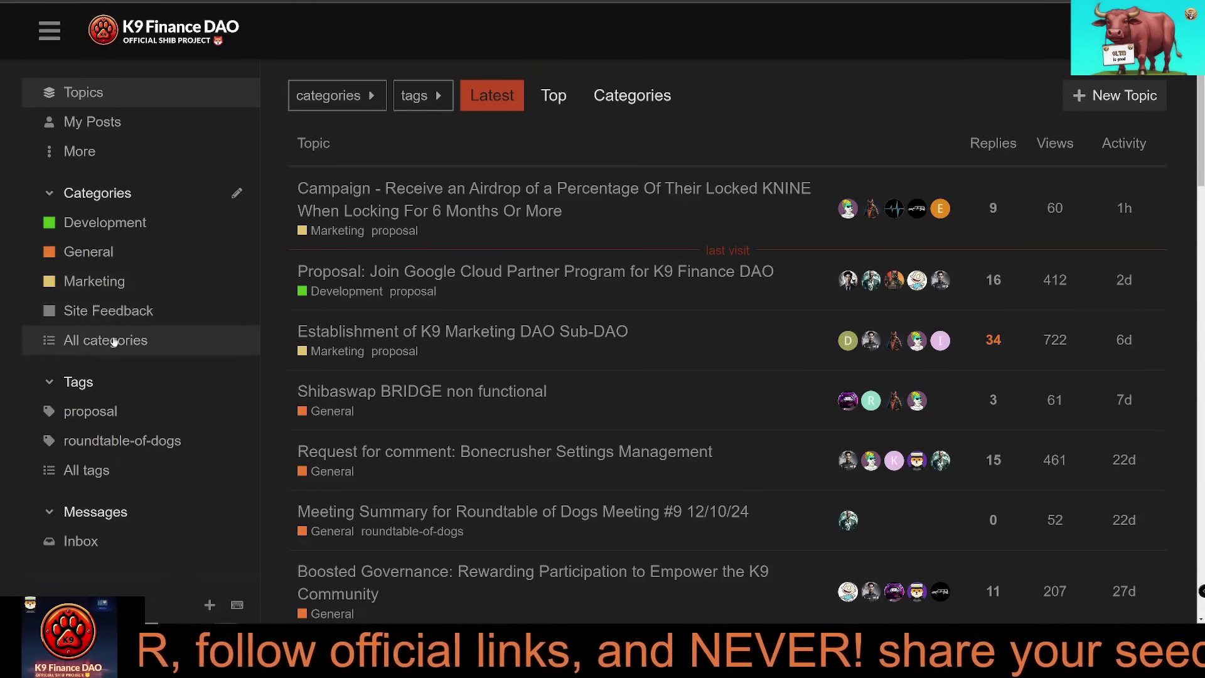
click(75, 156)
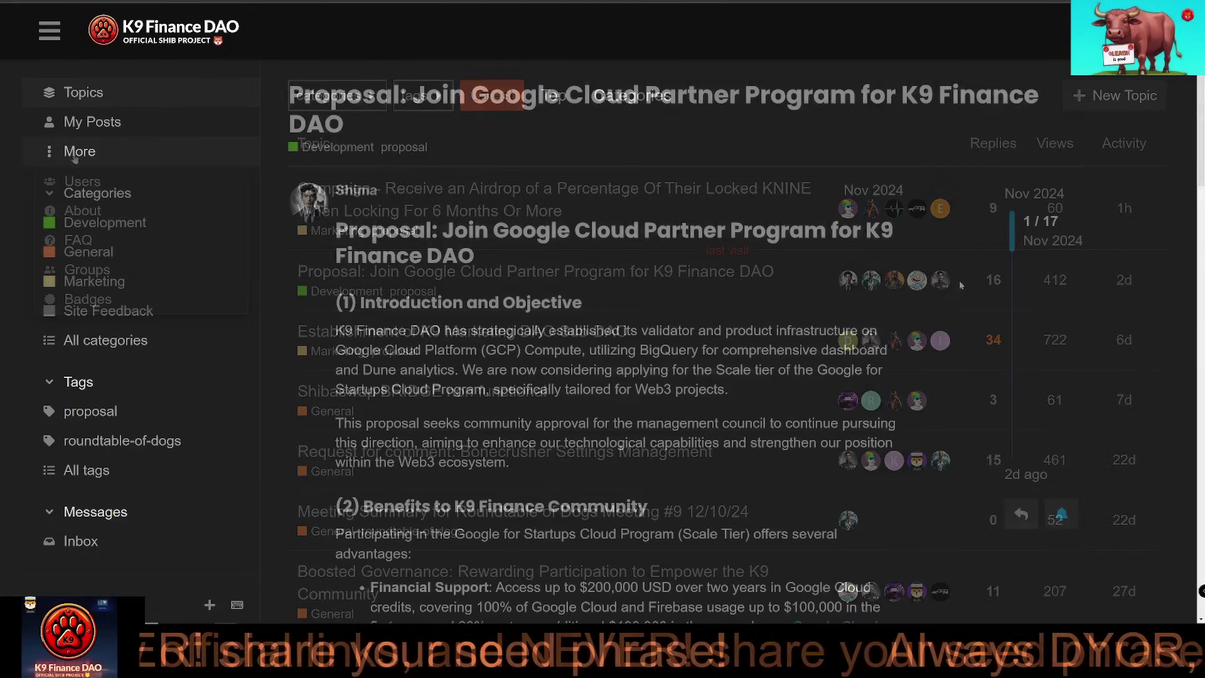
scroll(877, 295, down, 2)
scroll(902, 289, down, 3)
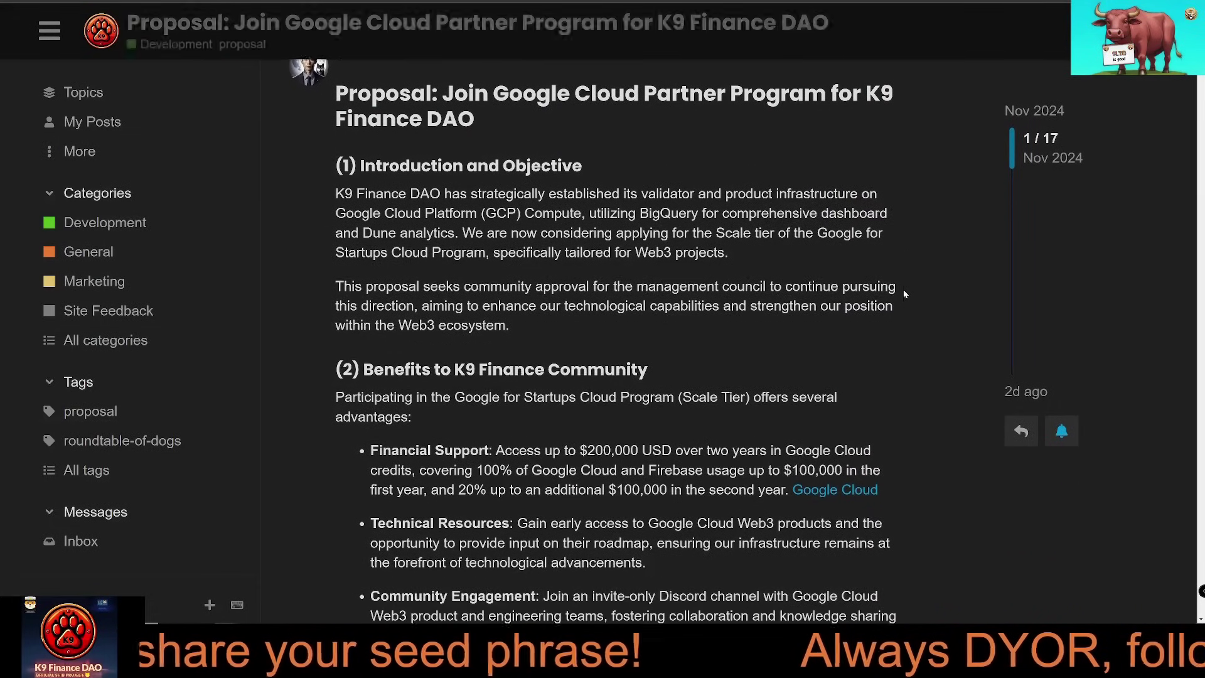
- Read the Join Google Cloud Partner Program proposal down to its Impact Assessment
scroll(904, 294, down, 1)
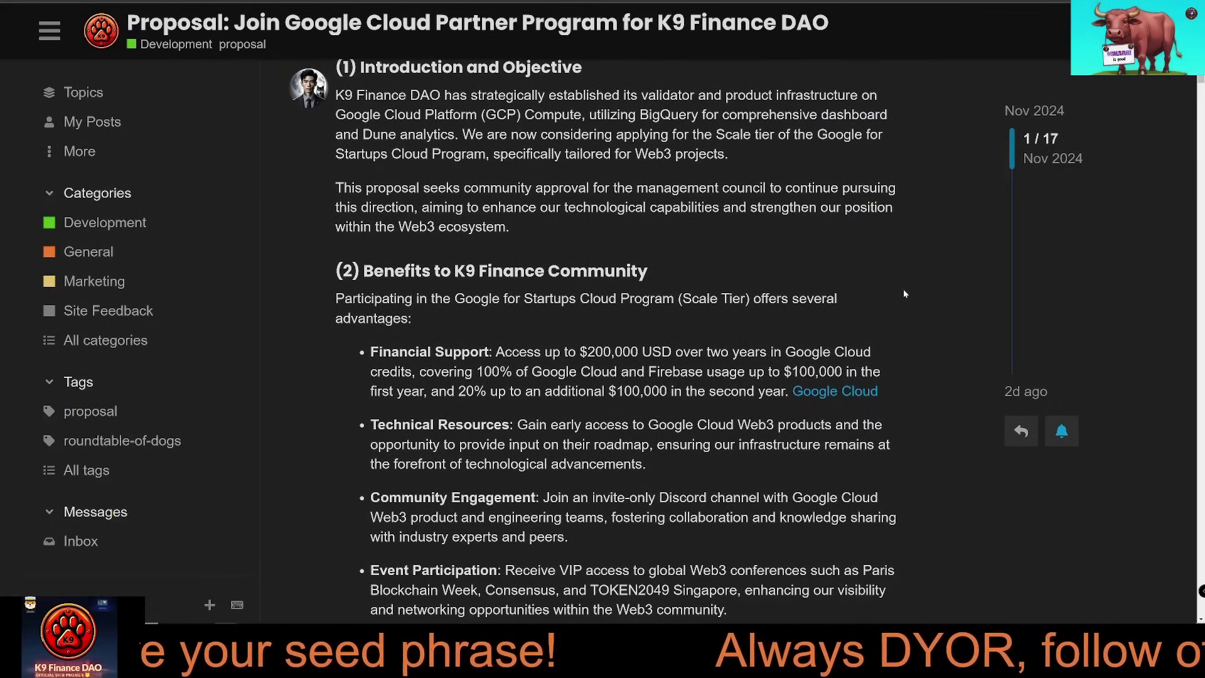
scroll(904, 293, down, 2)
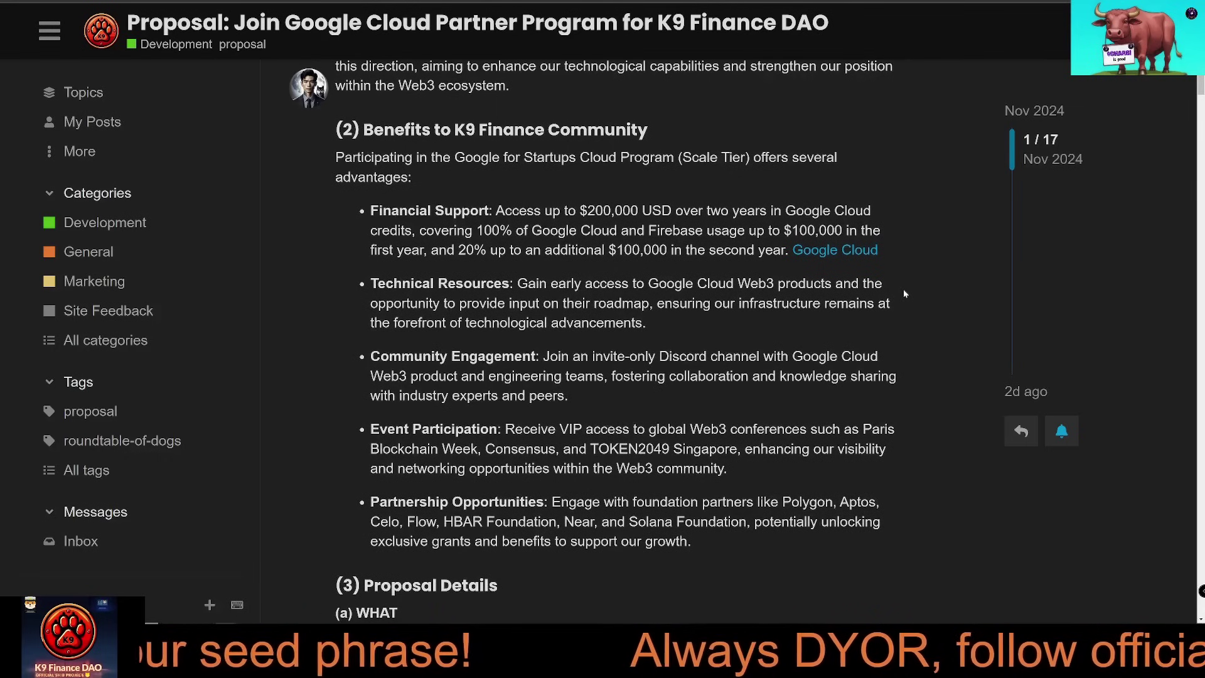
scroll(905, 293, down, 1)
scroll(904, 294, down, 5)
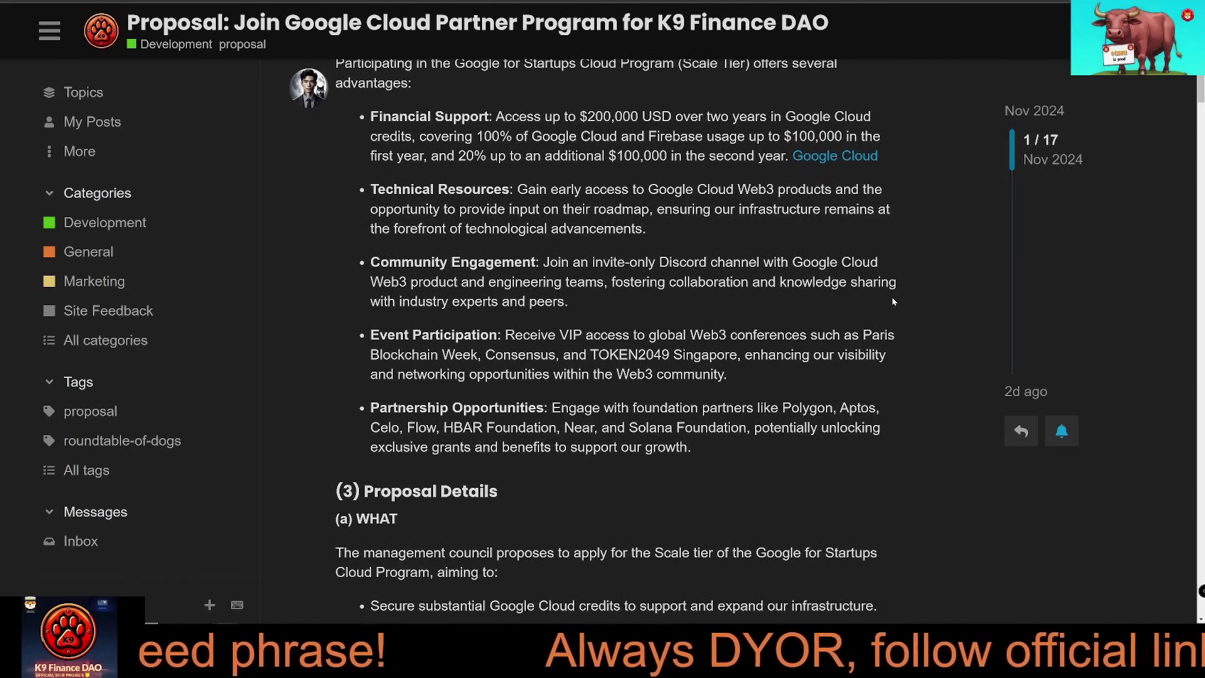
scroll(904, 294, down, 4)
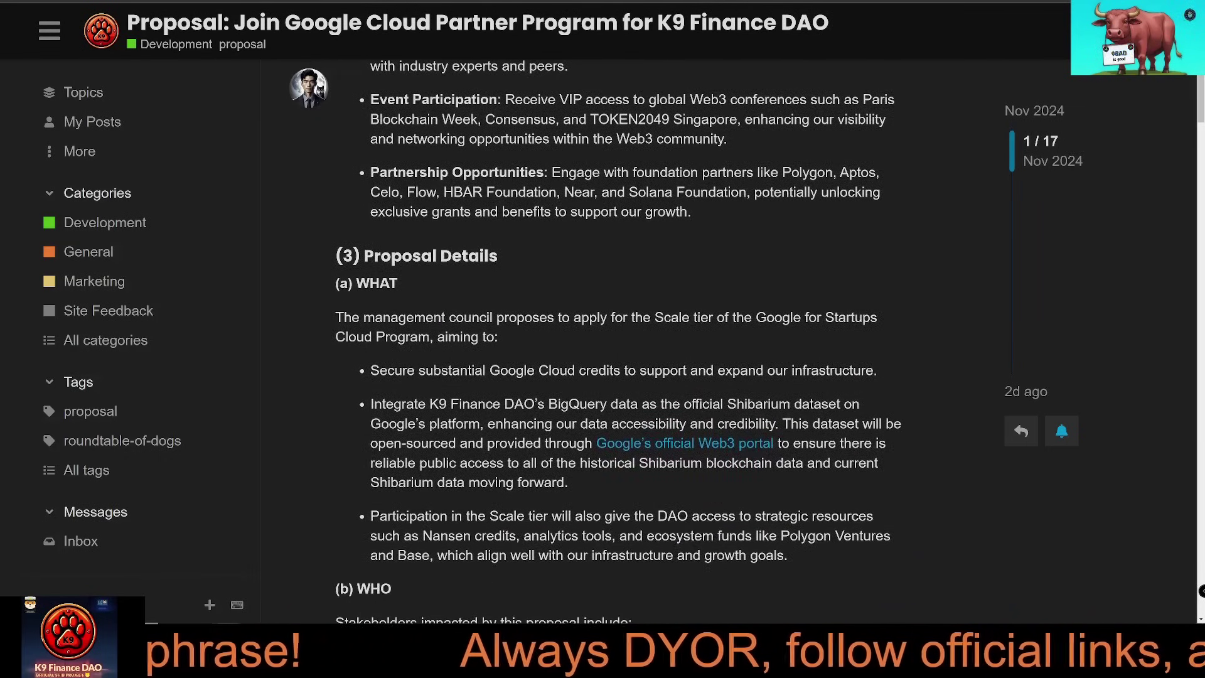
scroll(861, 313, down, 6)
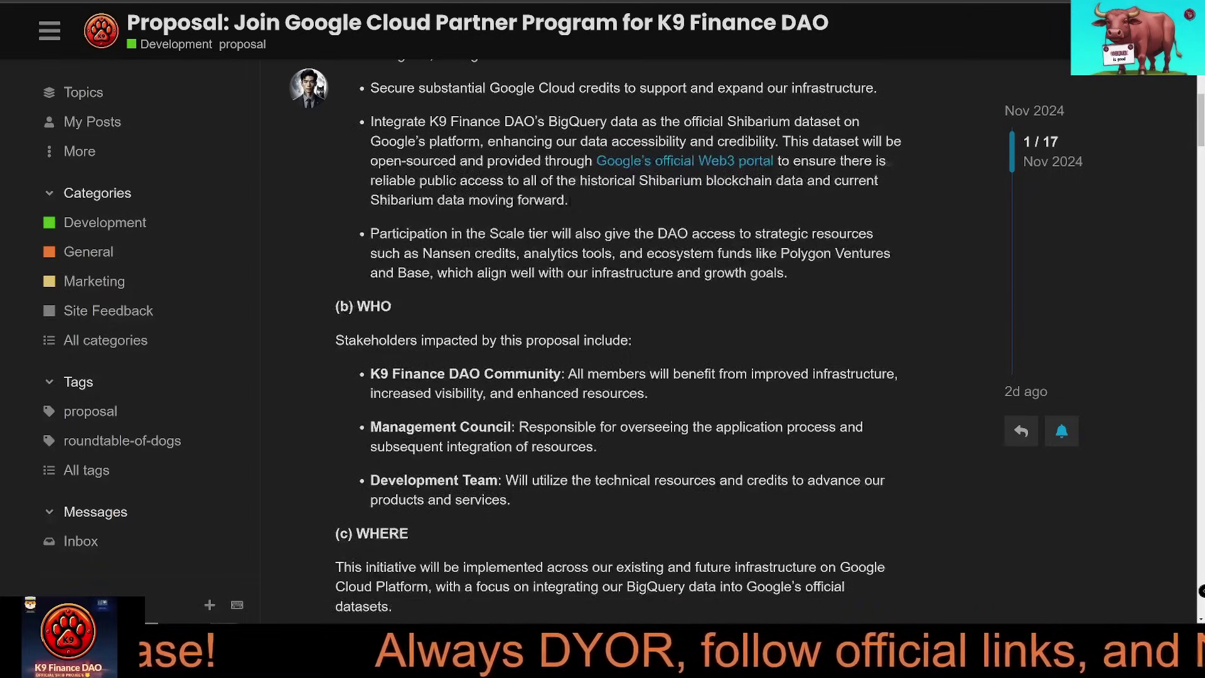
scroll(862, 313, down, 5)
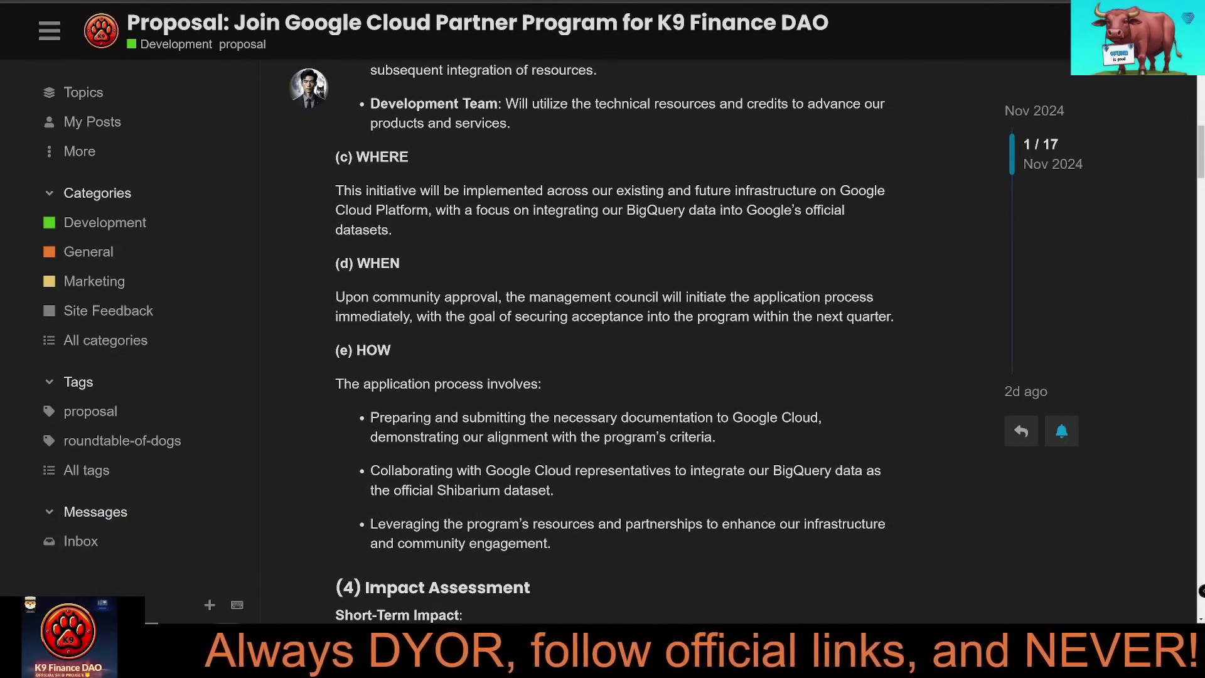
scroll(855, 313, down, 2)
scroll(856, 313, down, 2)
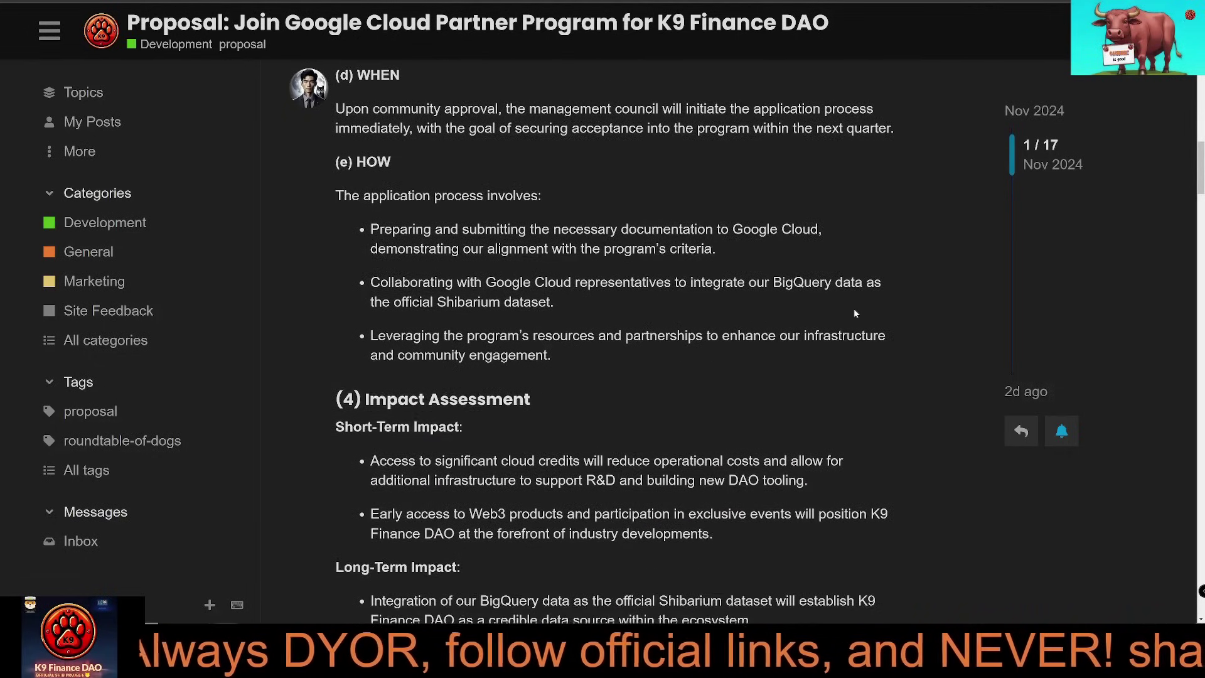
scroll(855, 314, down, 3)
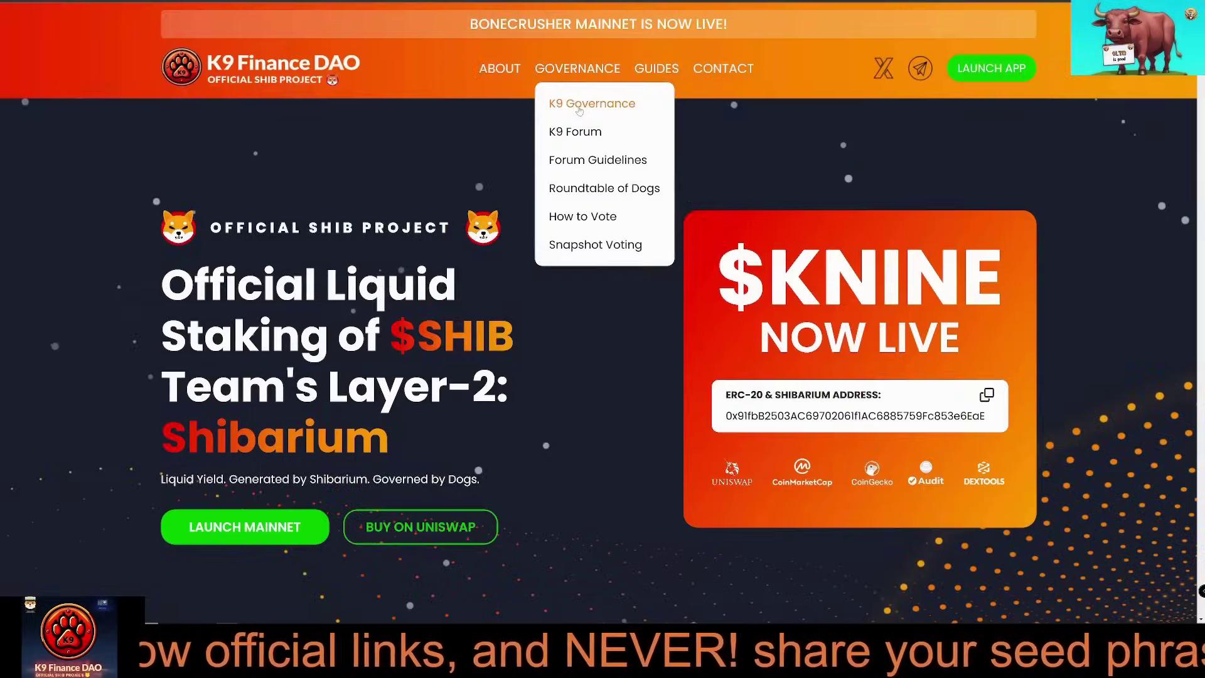
- Open the K9 Governance Process page and review its stages, Discussion Forum through Snapshot Voting
click(581, 107)
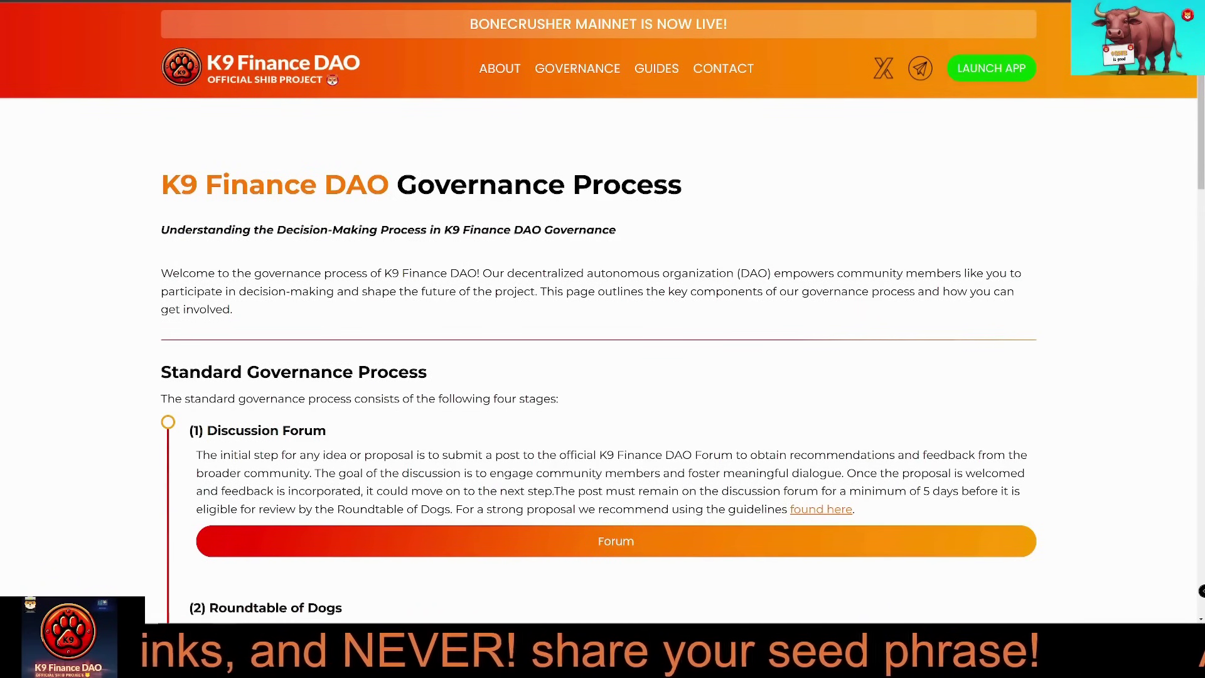
scroll(238, 389, down, 4)
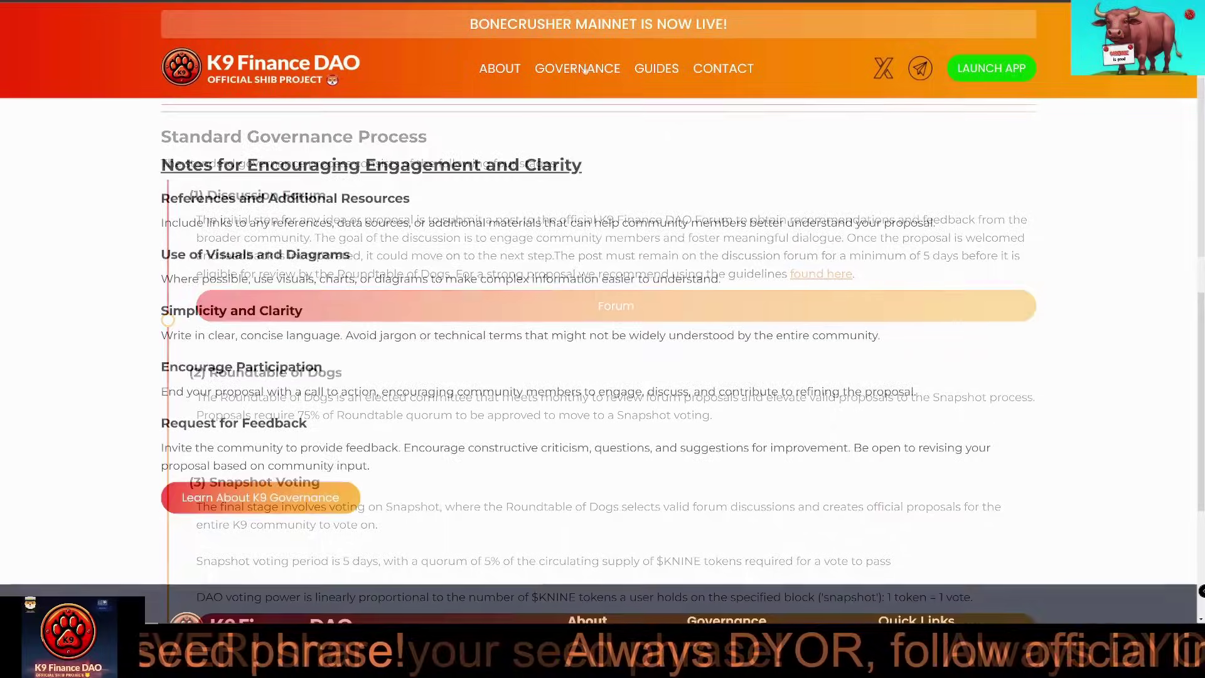
mouse_move(583, 70)
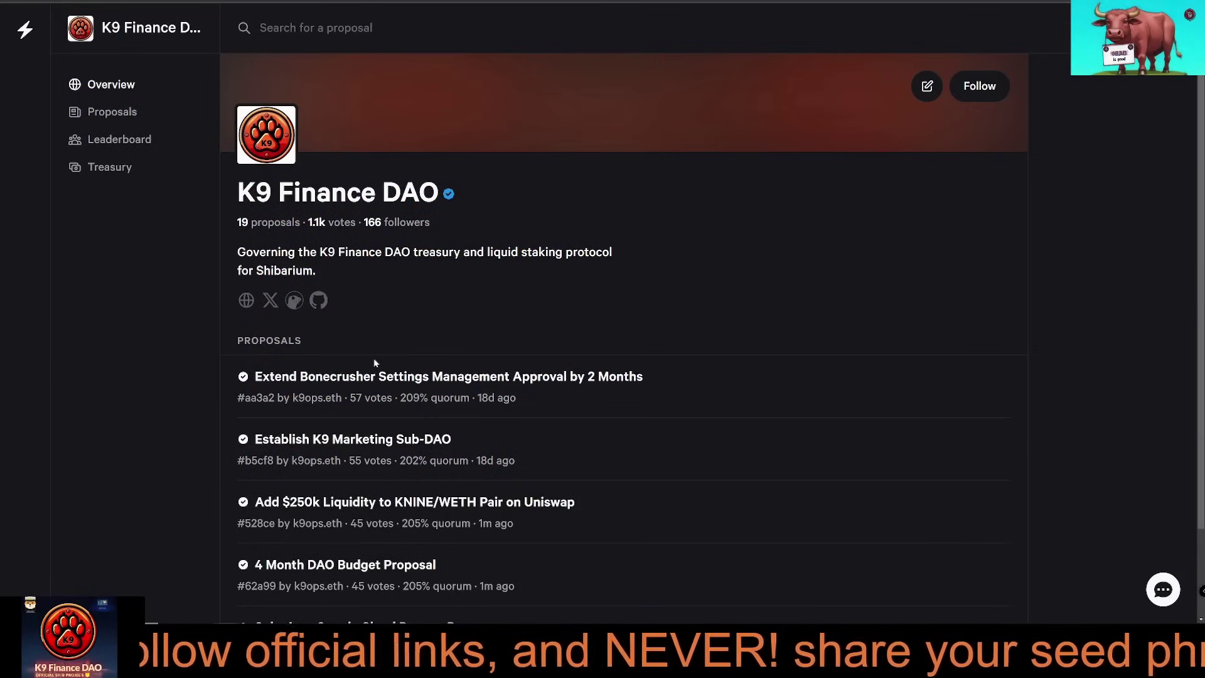
- Open the K9 Finance DAO Snapshot space's full Proposals list via See more and browse it
scroll(377, 358, down, 1)
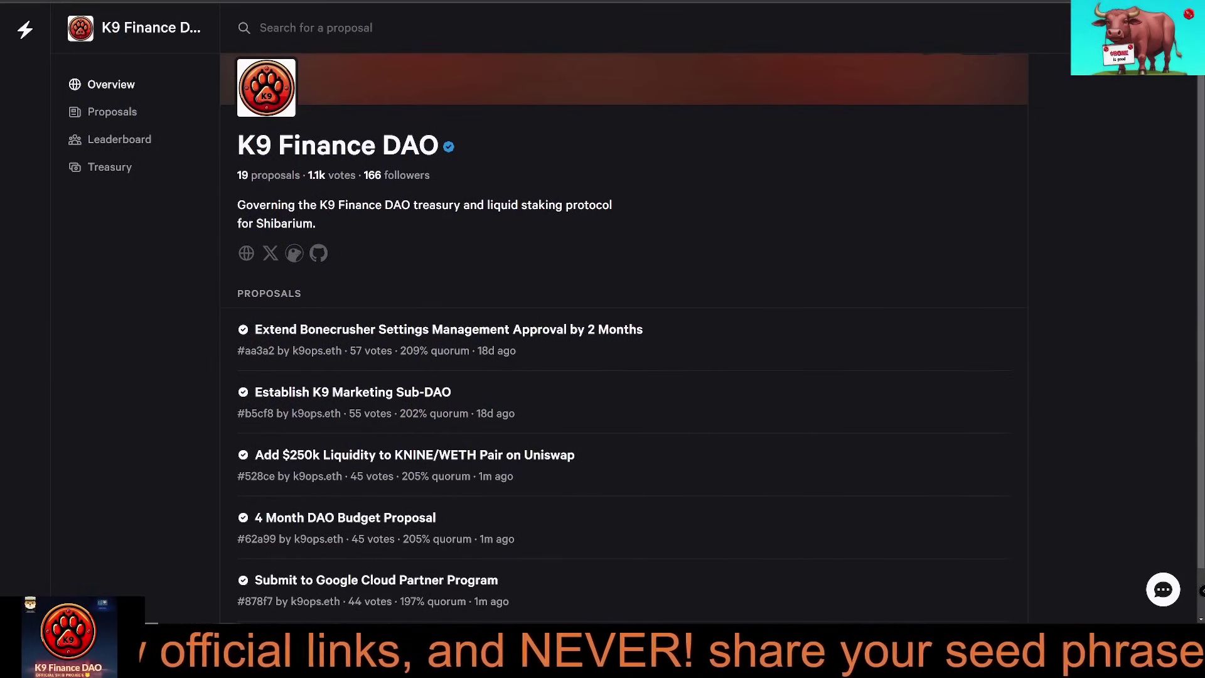
scroll(381, 369, down, 1)
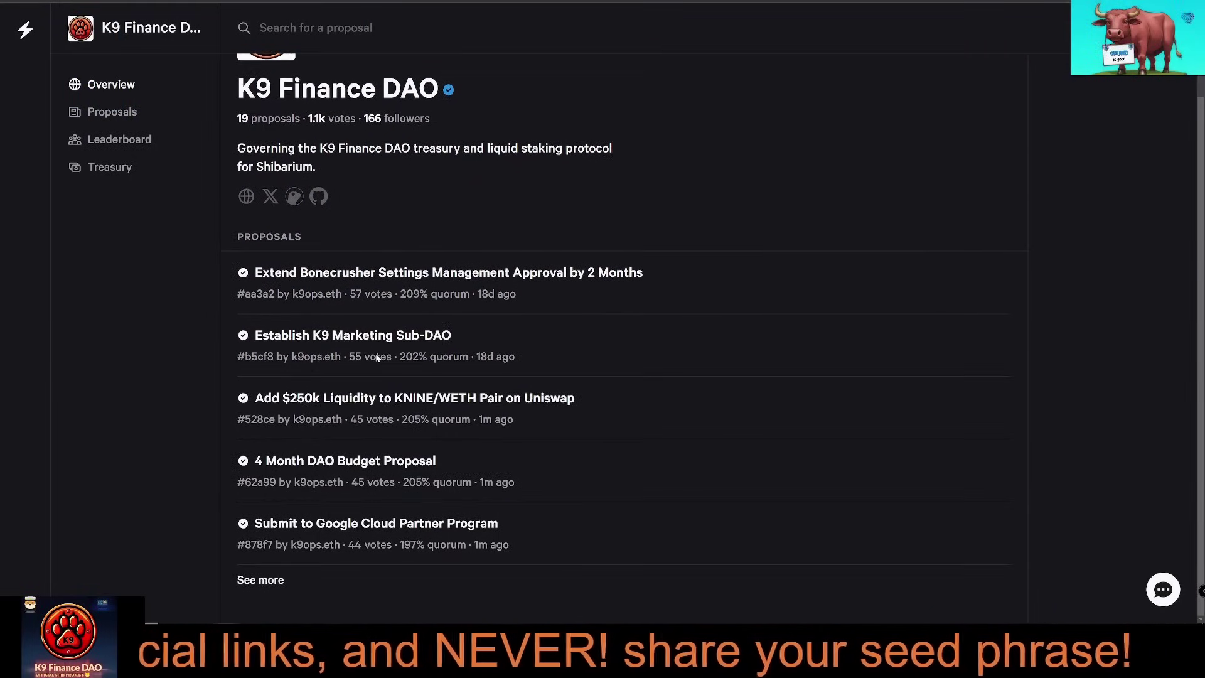
click(262, 580)
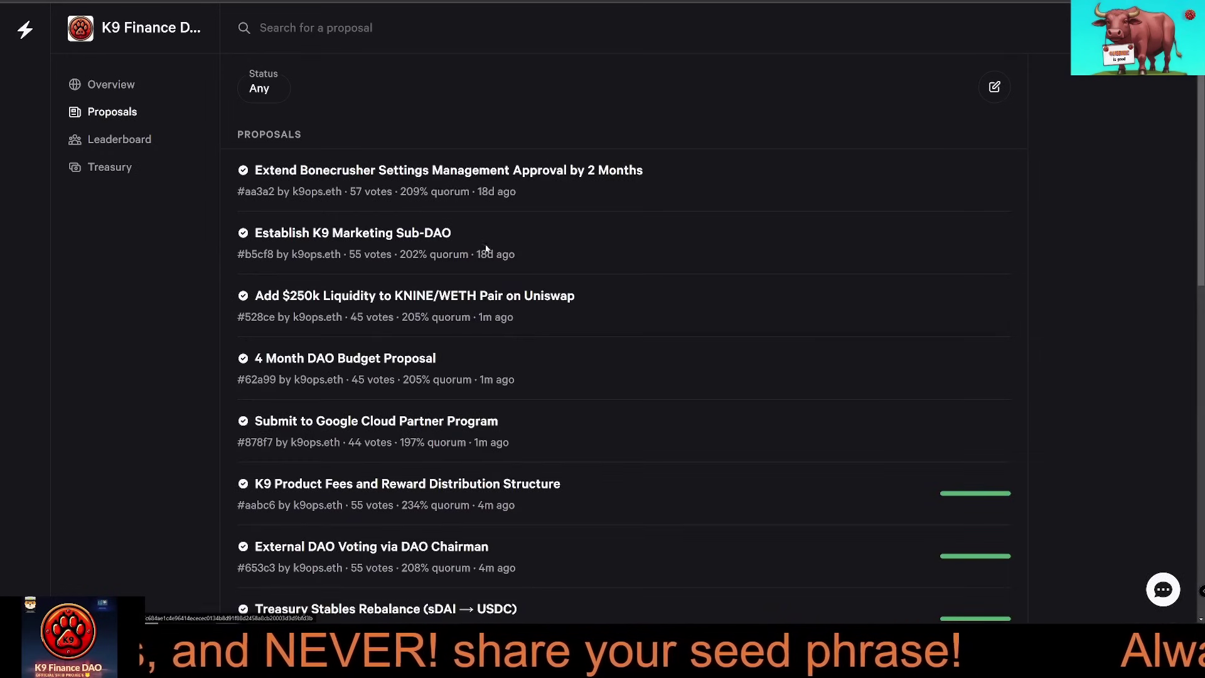
scroll(499, 310, down, 2)
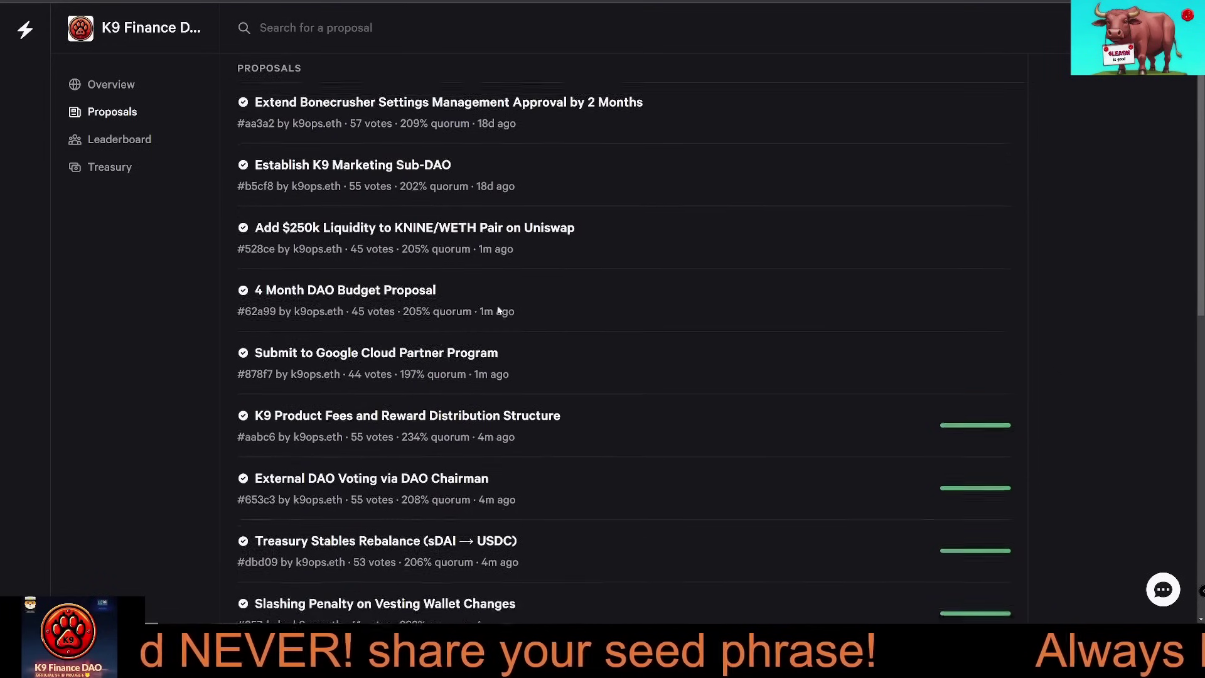
scroll(499, 310, down, 3)
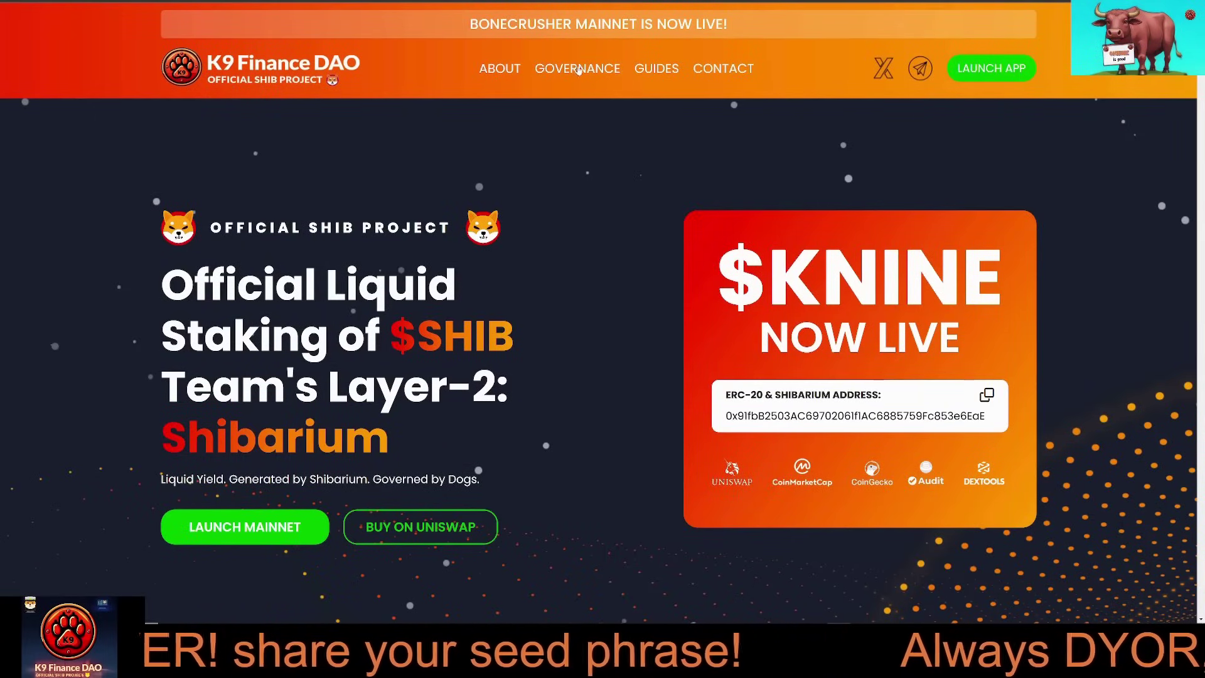
- Go to the K9 Forum from the website's Governance menu and begin the forum Sign Up
mouse_move(578, 71)
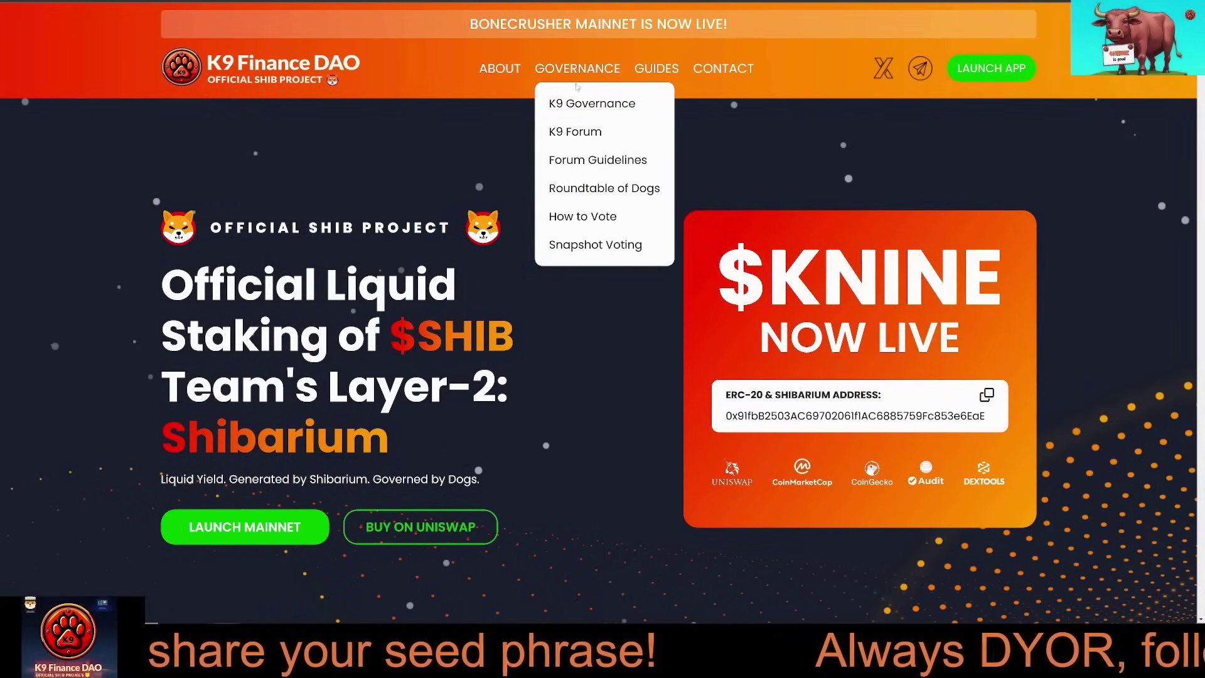
click(581, 133)
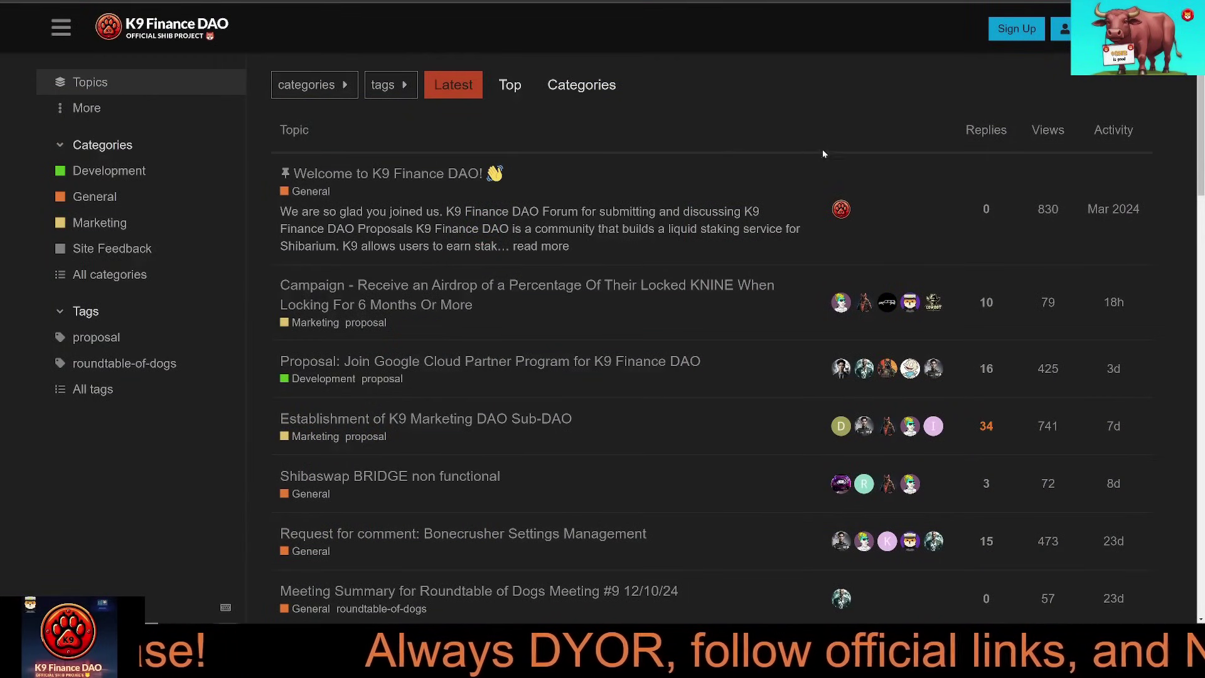
click(1016, 32)
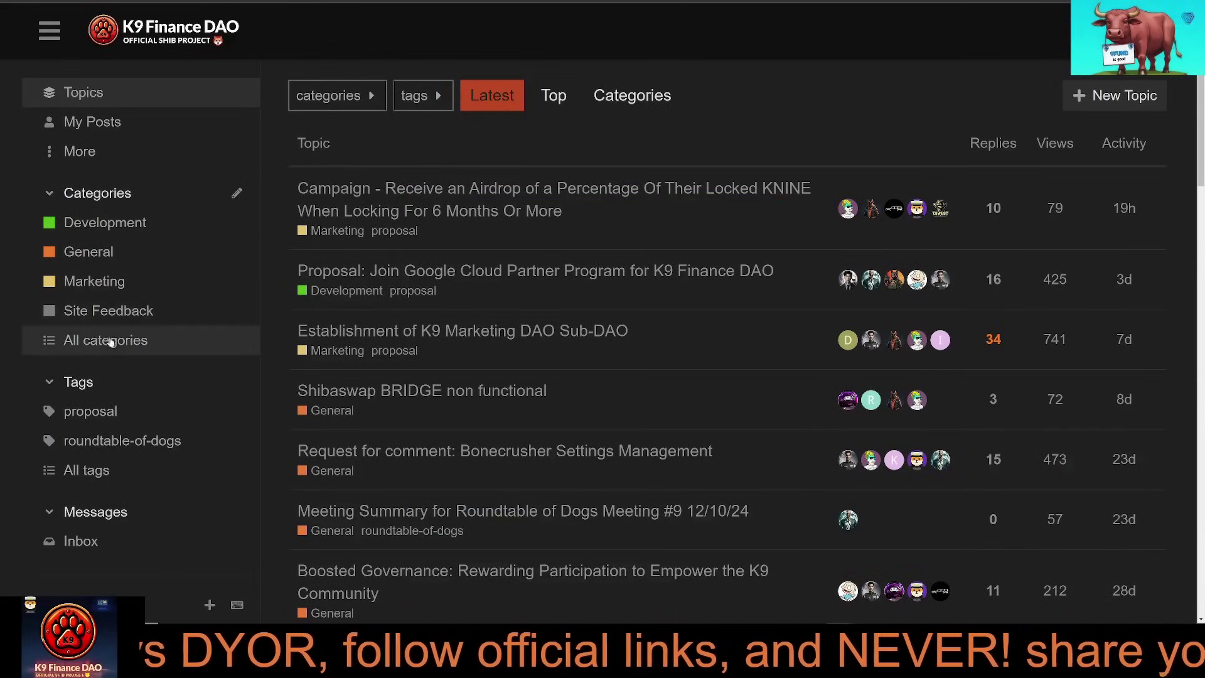
- Read the Development category's K9 Product Fees & Reward Distribution Structure topic, then list Marketing topics
click(111, 224)
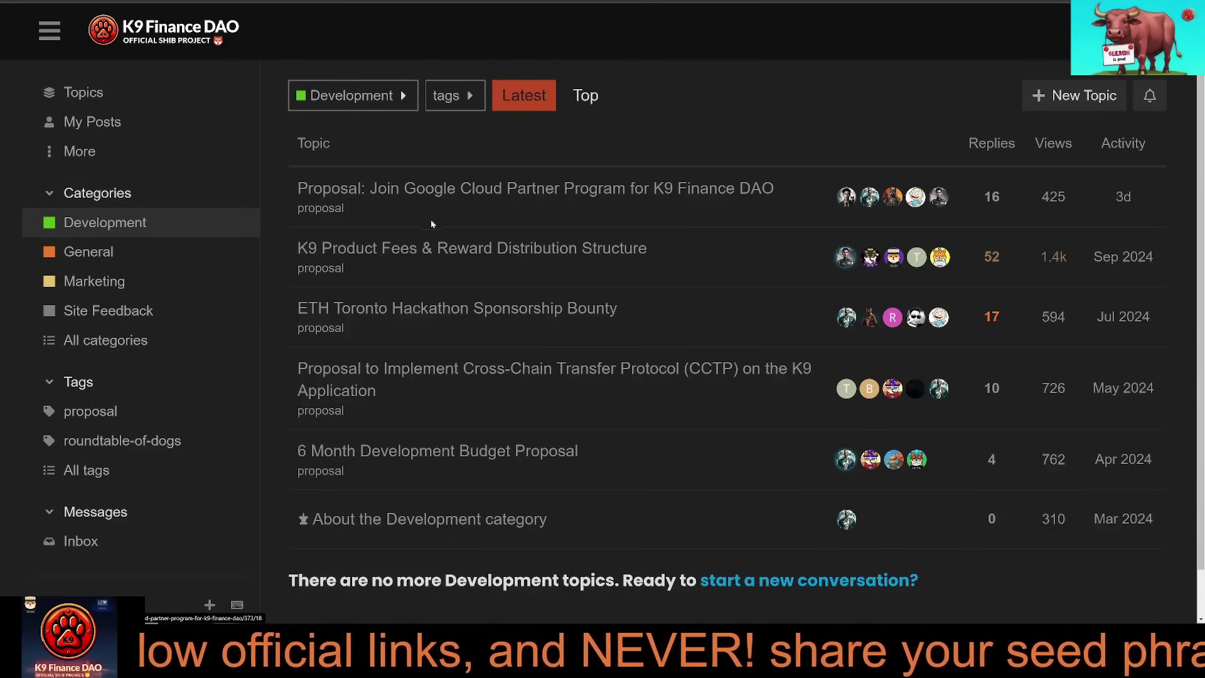
click(459, 253)
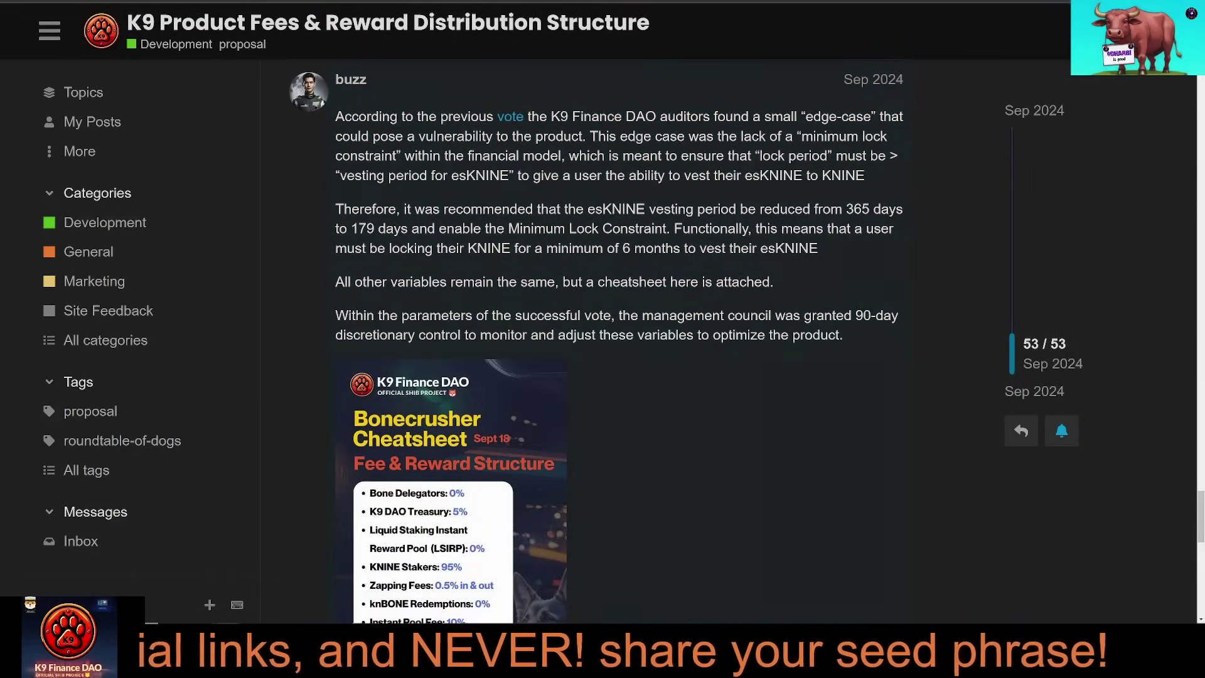
scroll(647, 197, down, 6)
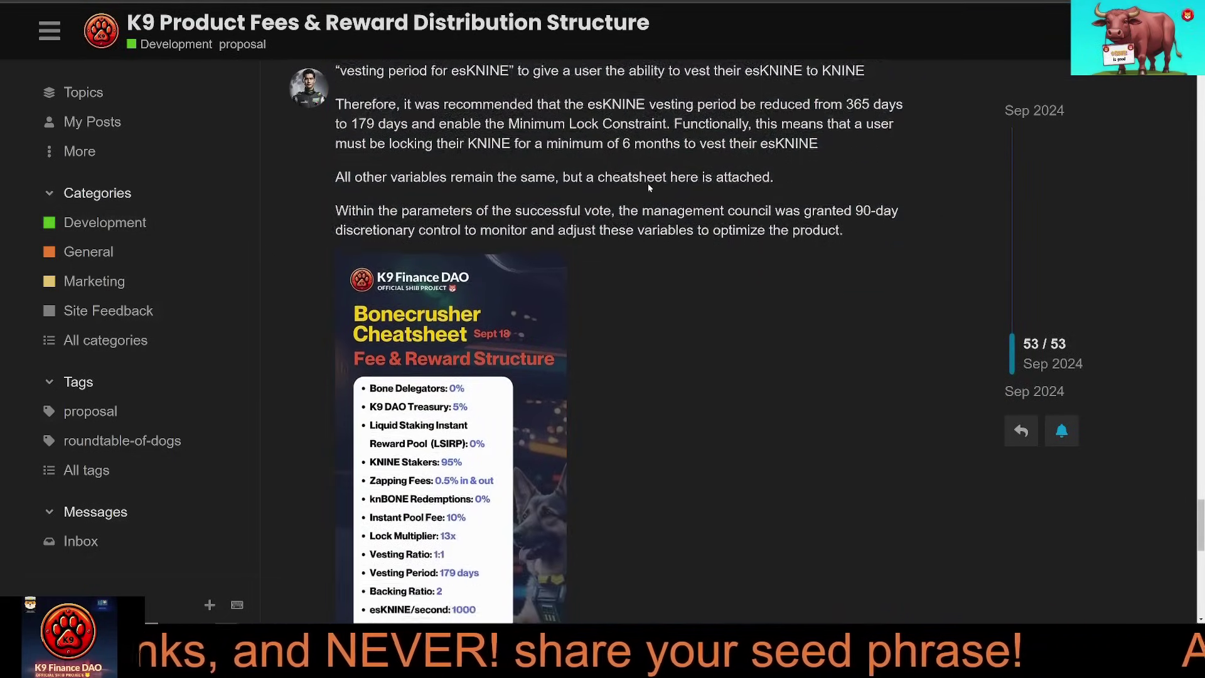
scroll(647, 197, down, 3)
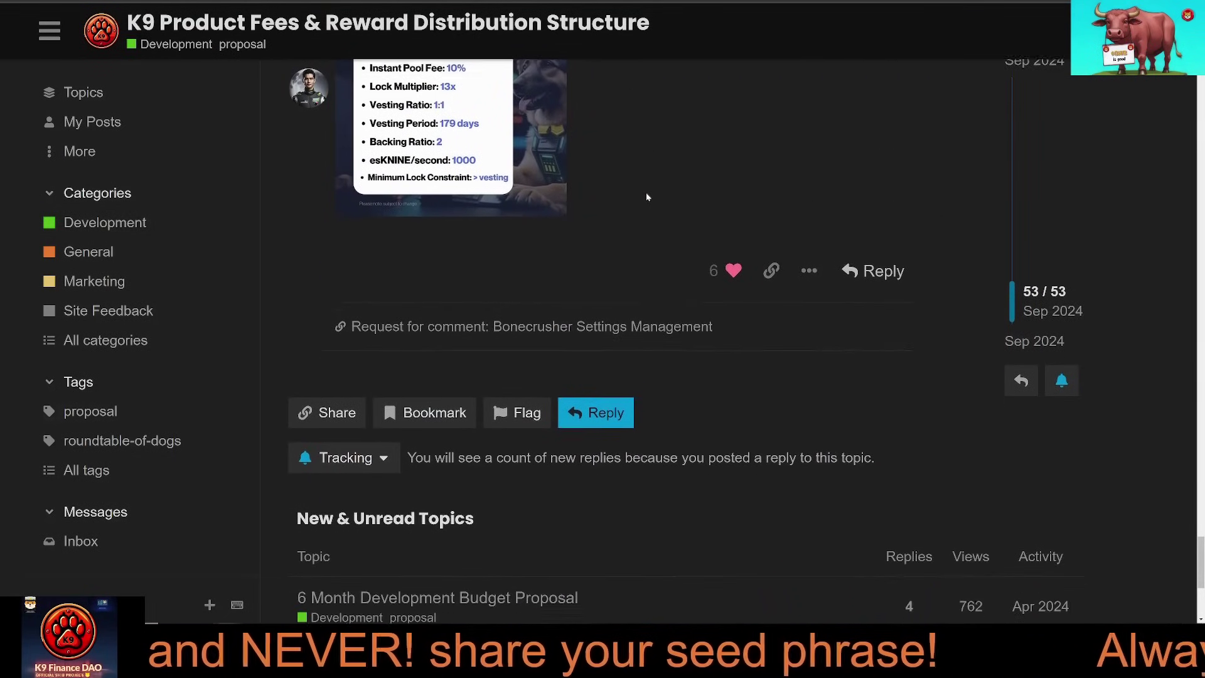
click(83, 282)
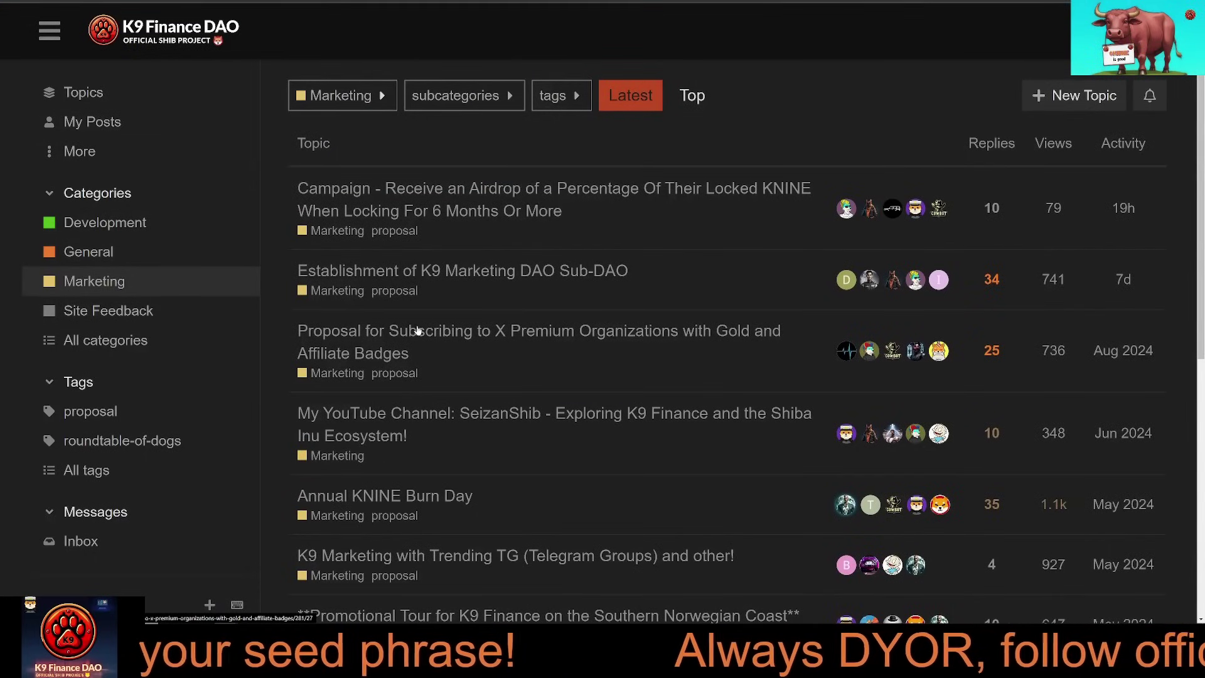
- Read the locked-KNINE airdrop Campaign topic and its replies to the end, then start a reply
click(433, 199)
scroll(486, 360, down, 10)
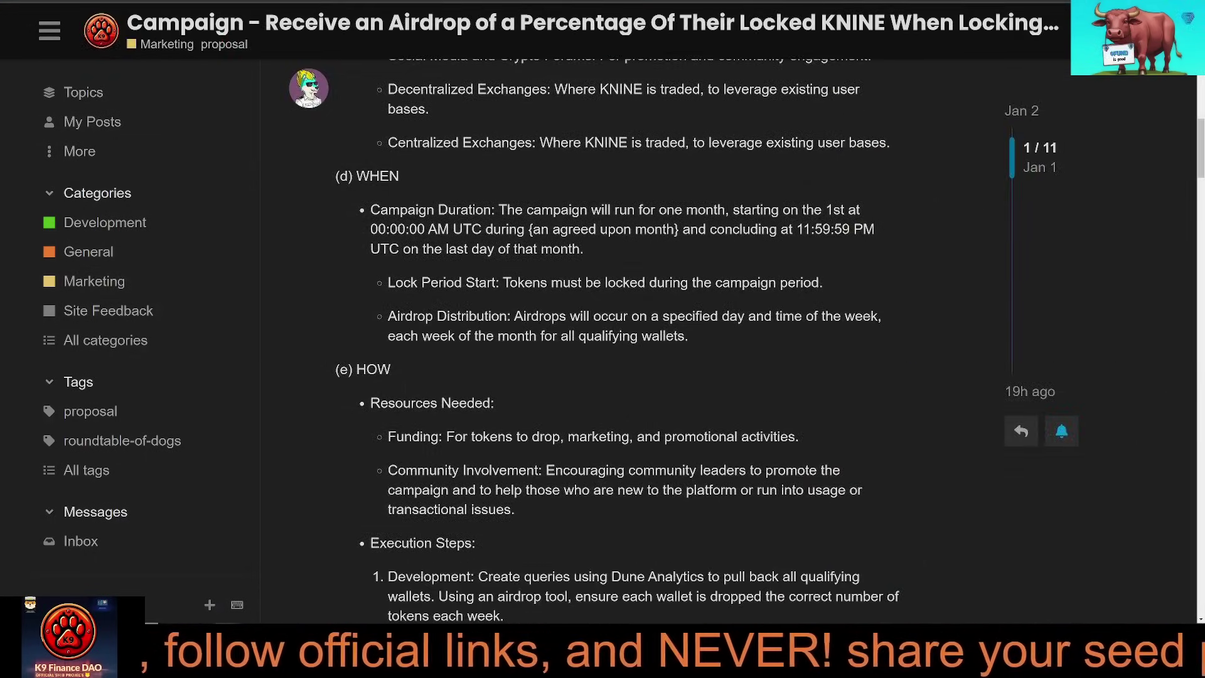
scroll(486, 363, down, 7)
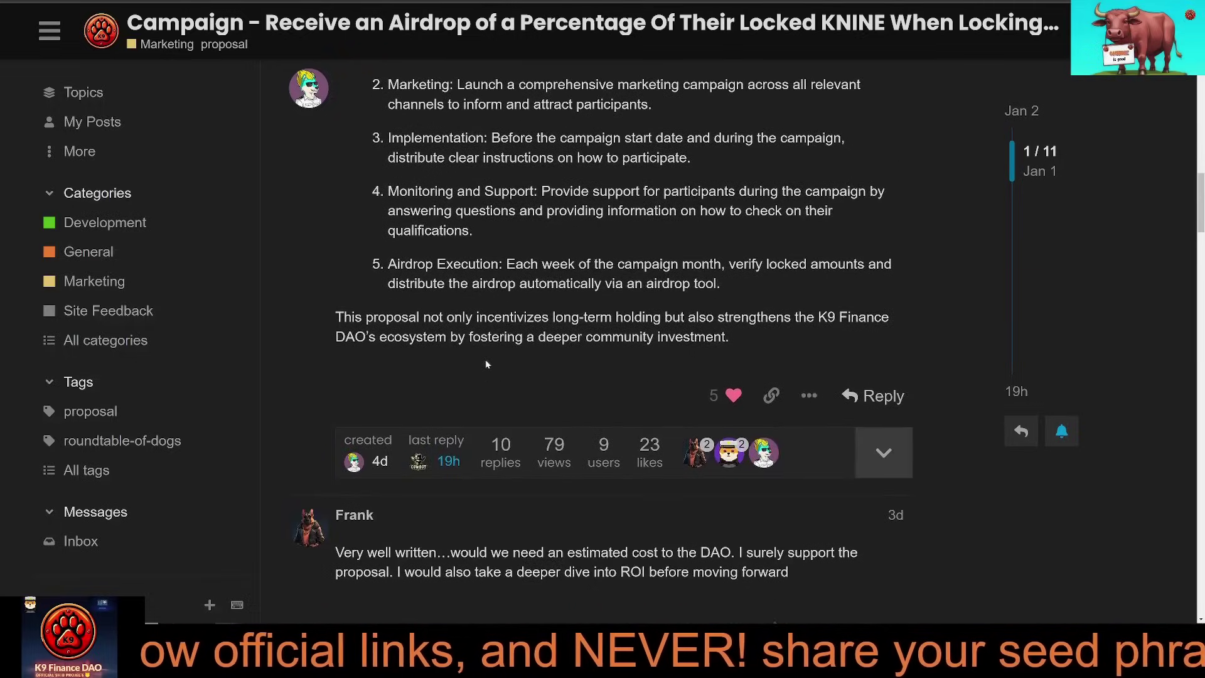
scroll(475, 369, down, 1)
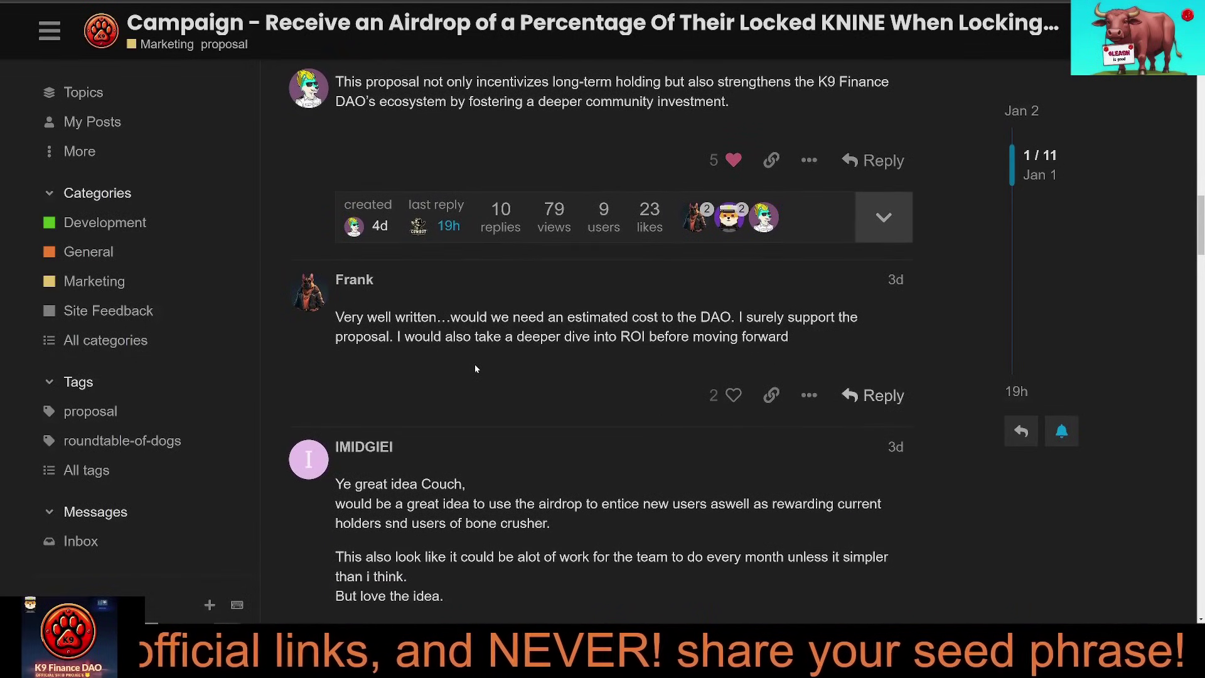
scroll(474, 364, down, 5)
scroll(619, 338, down, 15)
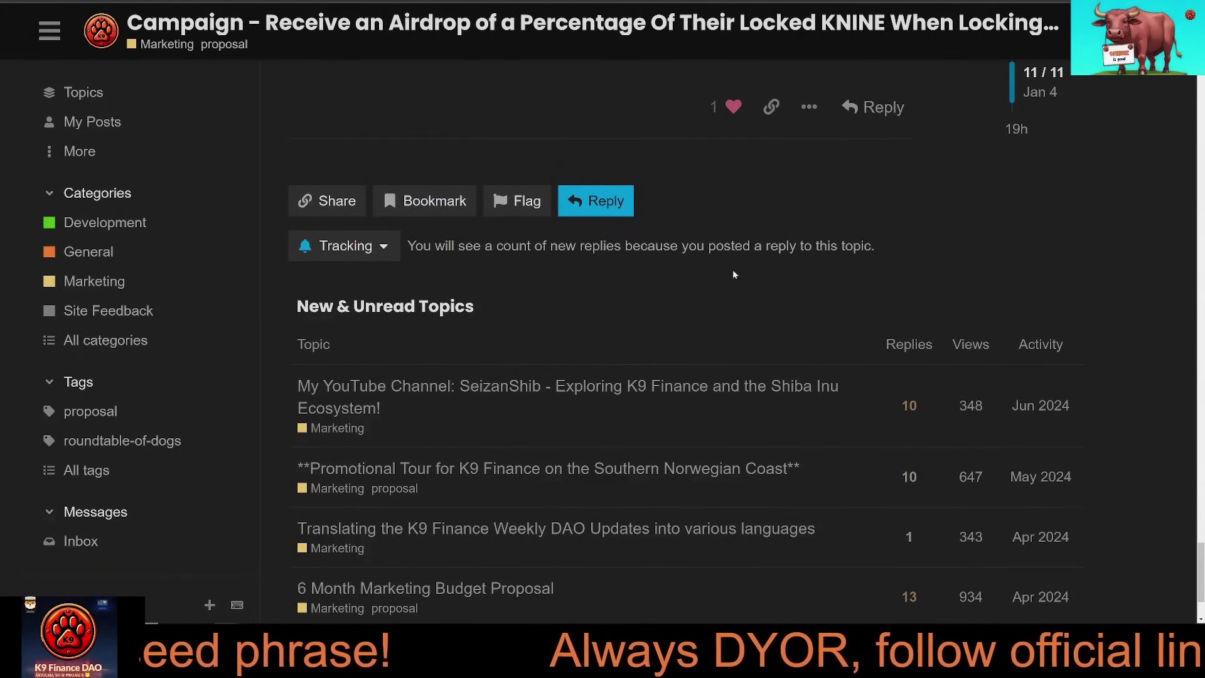
click(597, 201)
- In the full-screen composer, type a sample sentence about the live preview and paste a bold copy below
click(1149, 403)
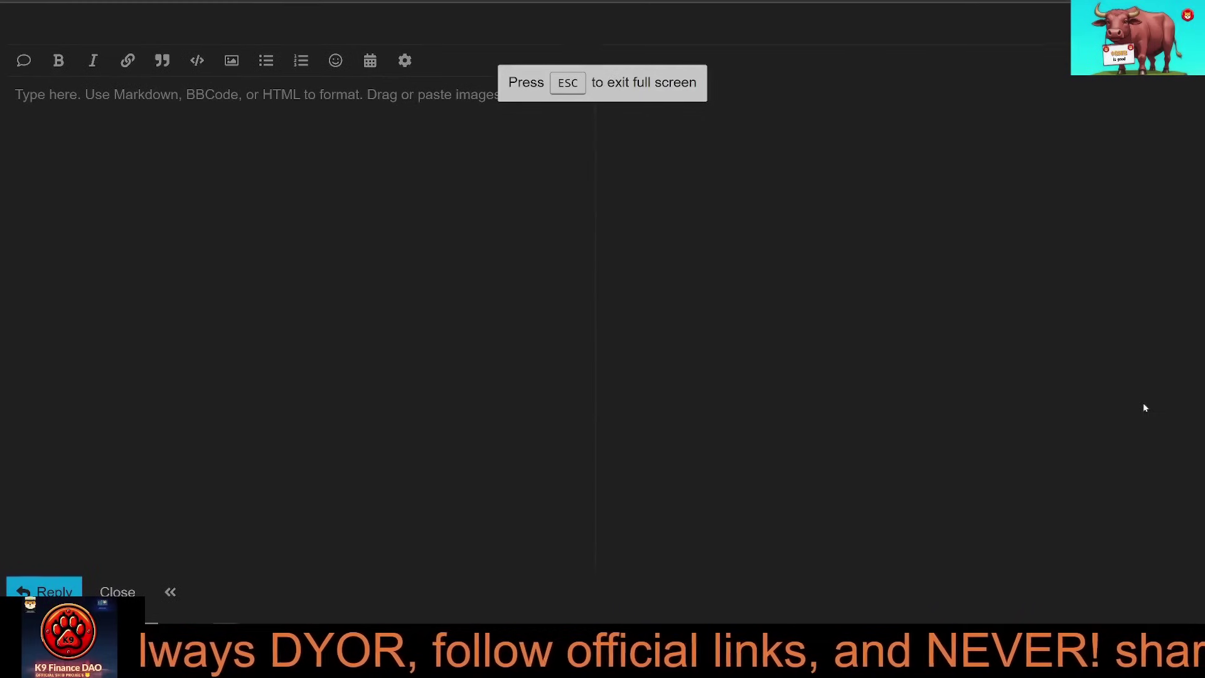
text(Her can write, and see in the right box, how it will look on the forum.**)
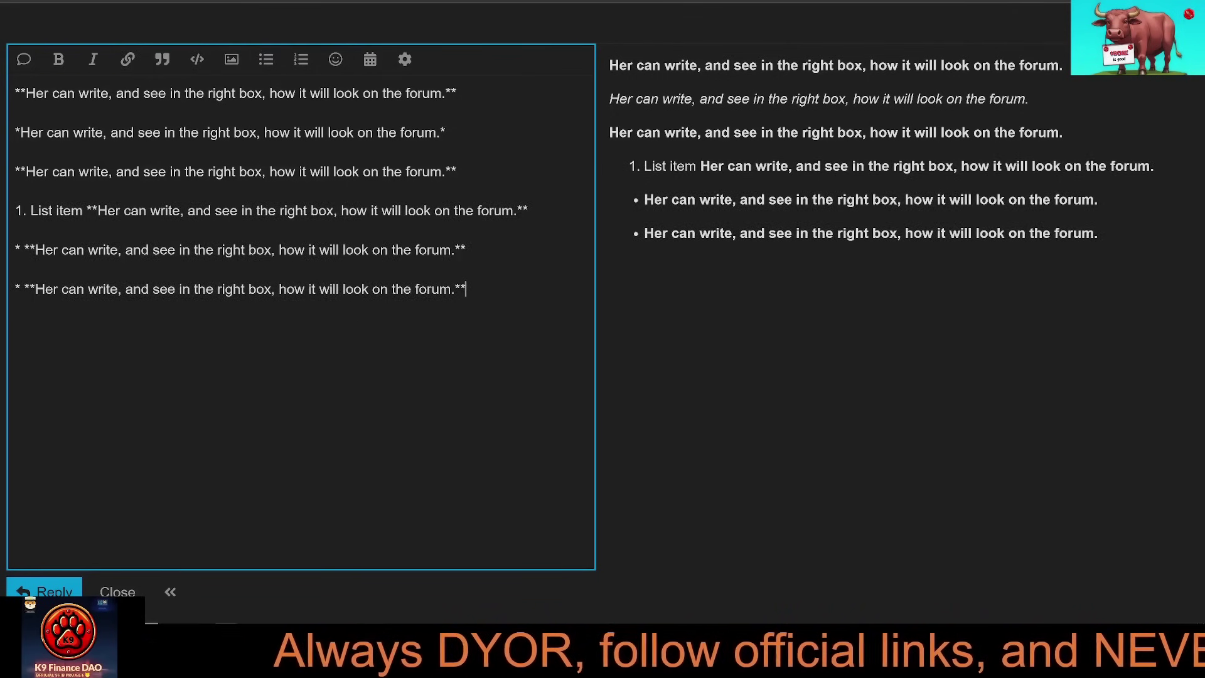
key(Return)
key(Return)
text(**Her can write, and see in the right box, how it will look on the forum.**)
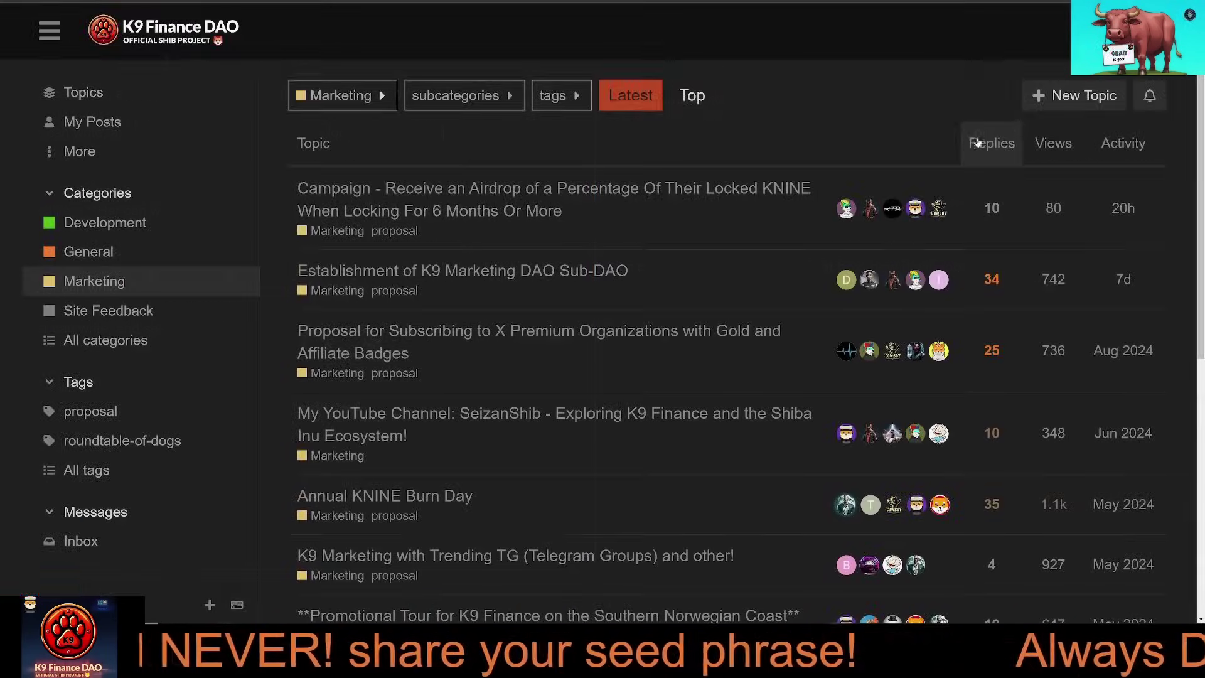
- Start a new Marketing topic and review the video guide library proposal draft to its end
click(1058, 97)
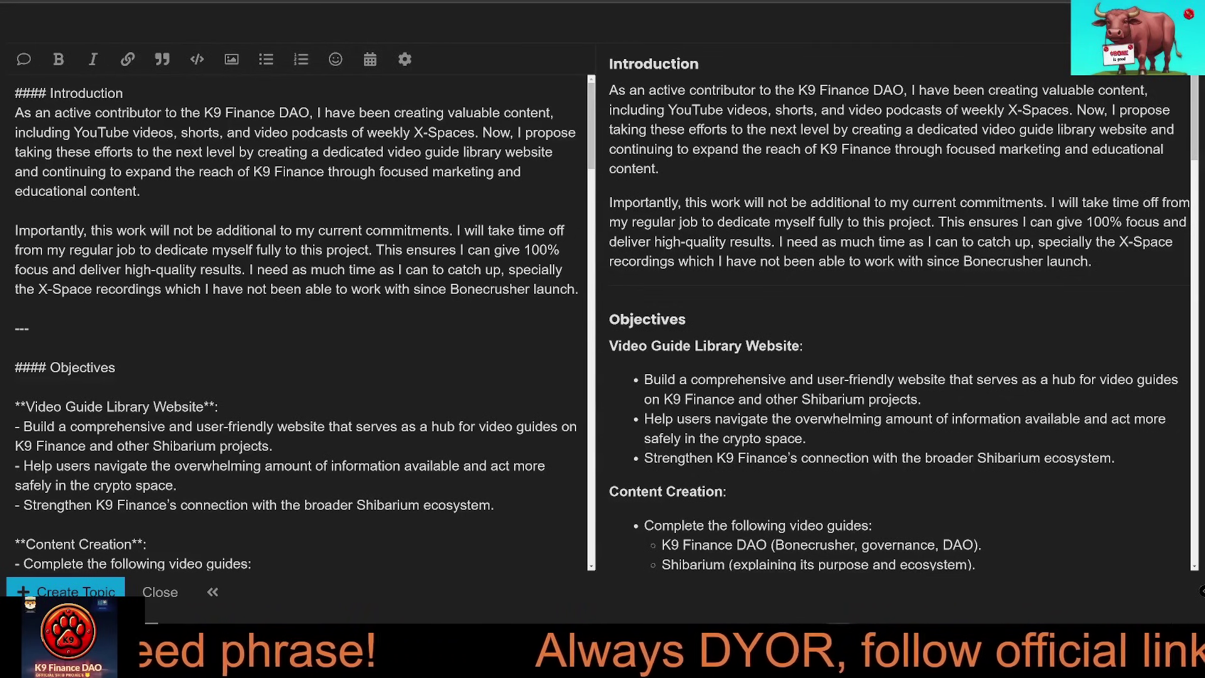
scroll(301, 323, down, 7)
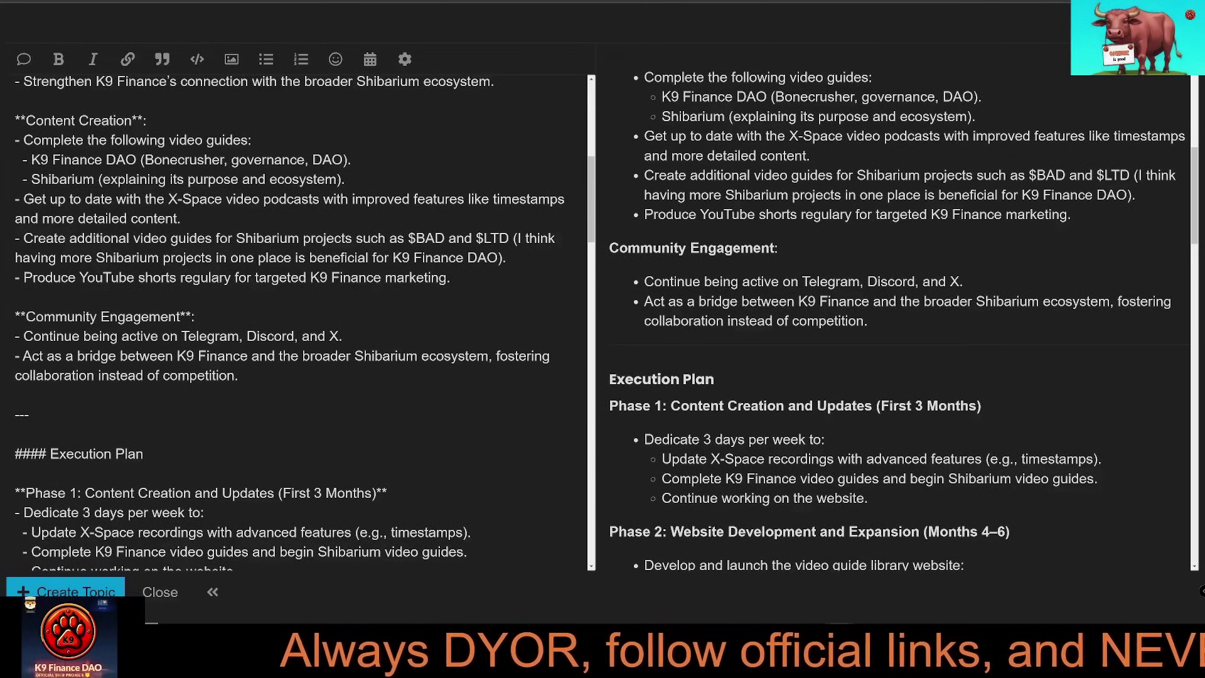
scroll(301, 323, down, 6)
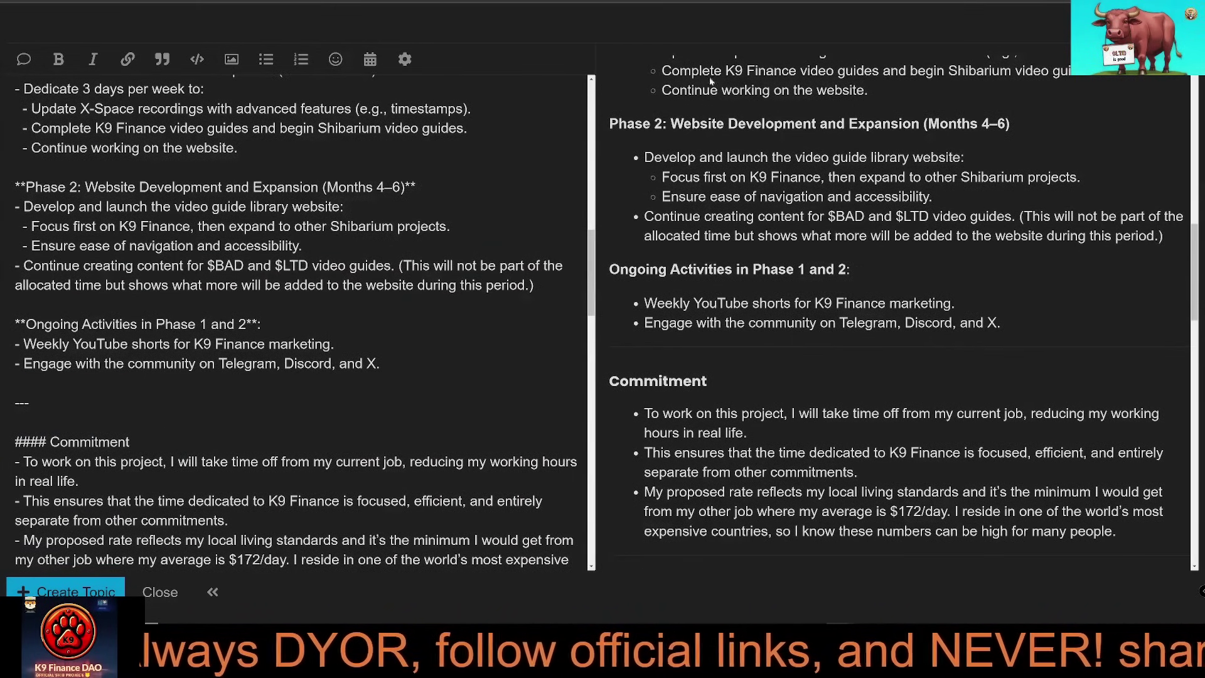
scroll(302, 323, down, 5)
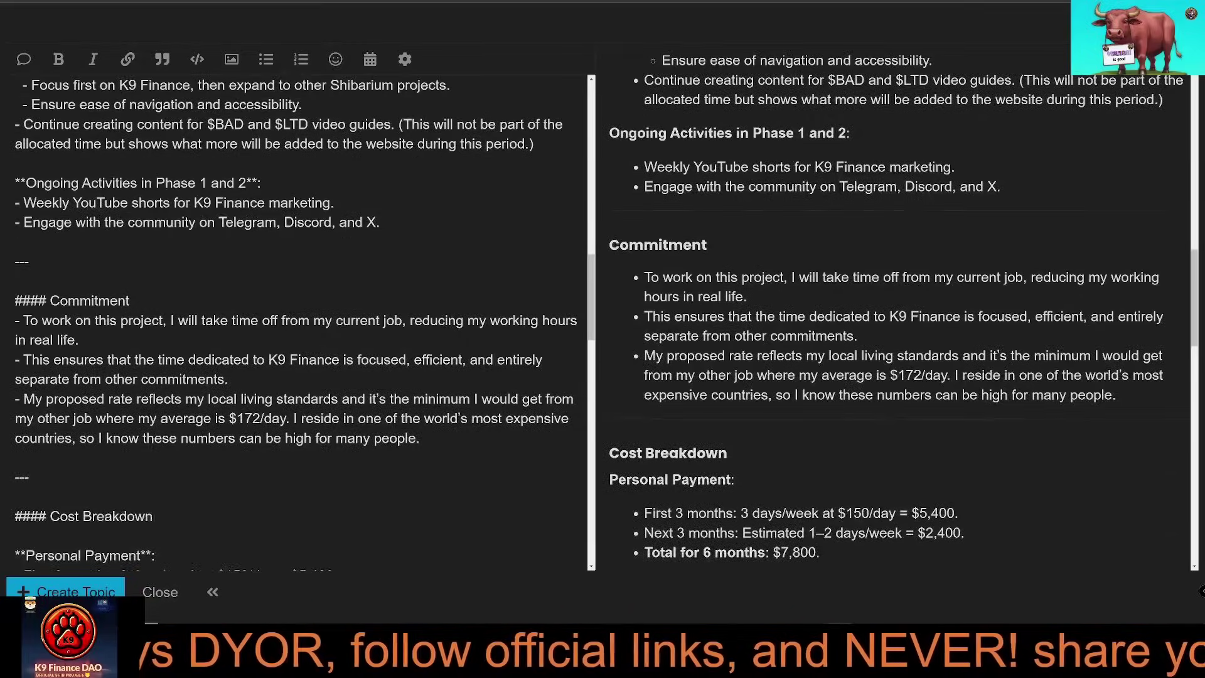
scroll(301, 323, down, 5)
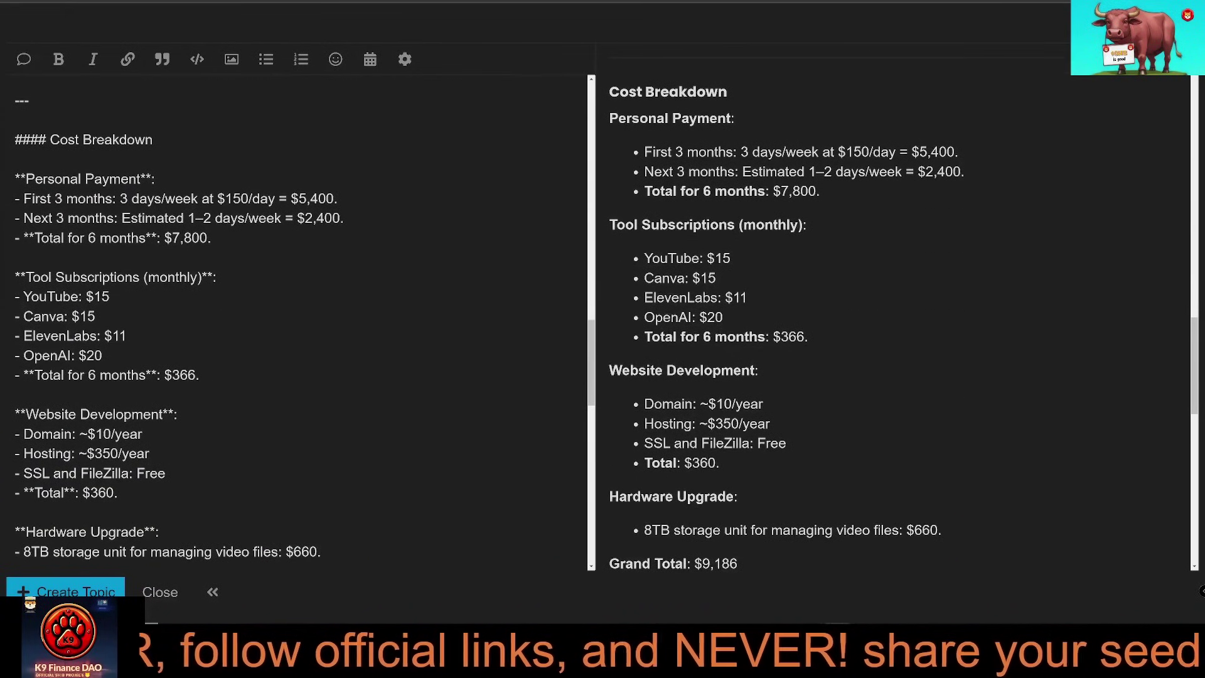
scroll(301, 323, down, 3)
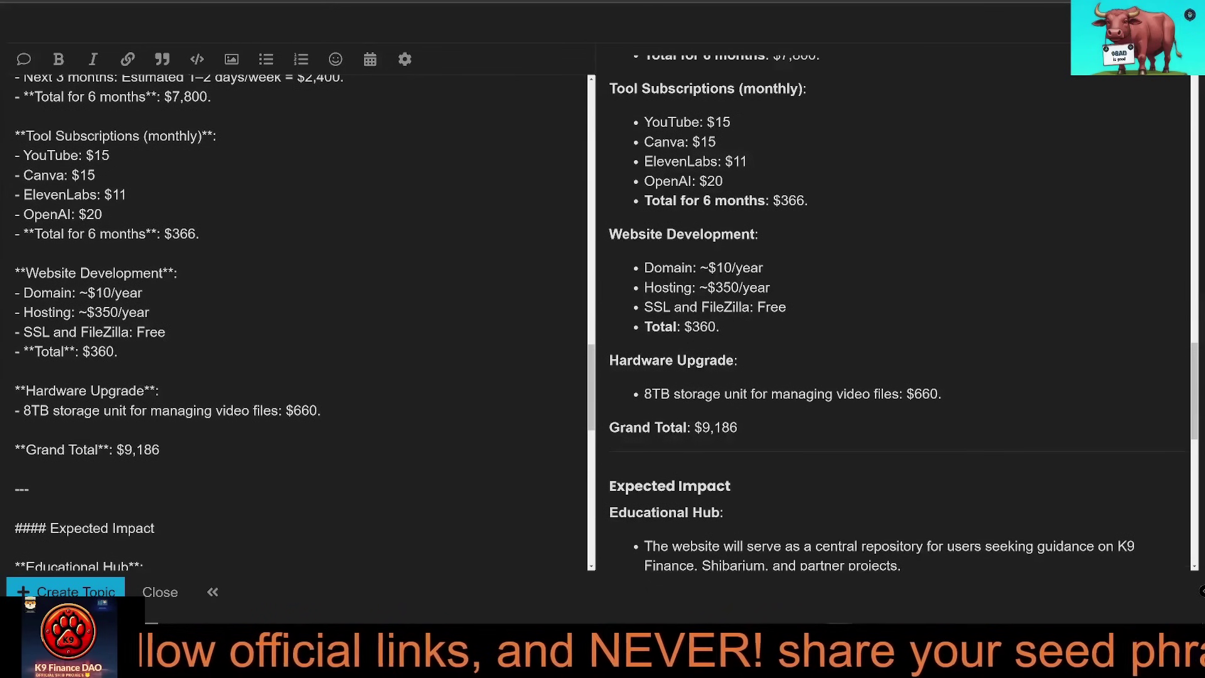
scroll(302, 323, down, 5)
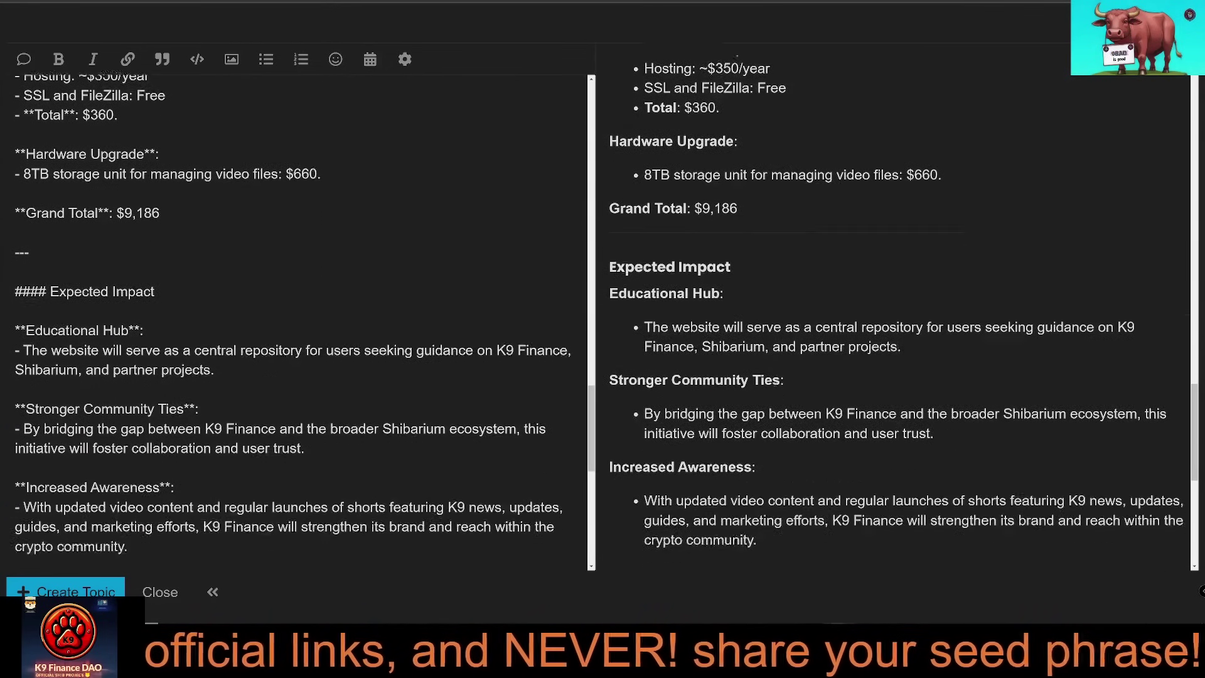
scroll(301, 323, down, 5)
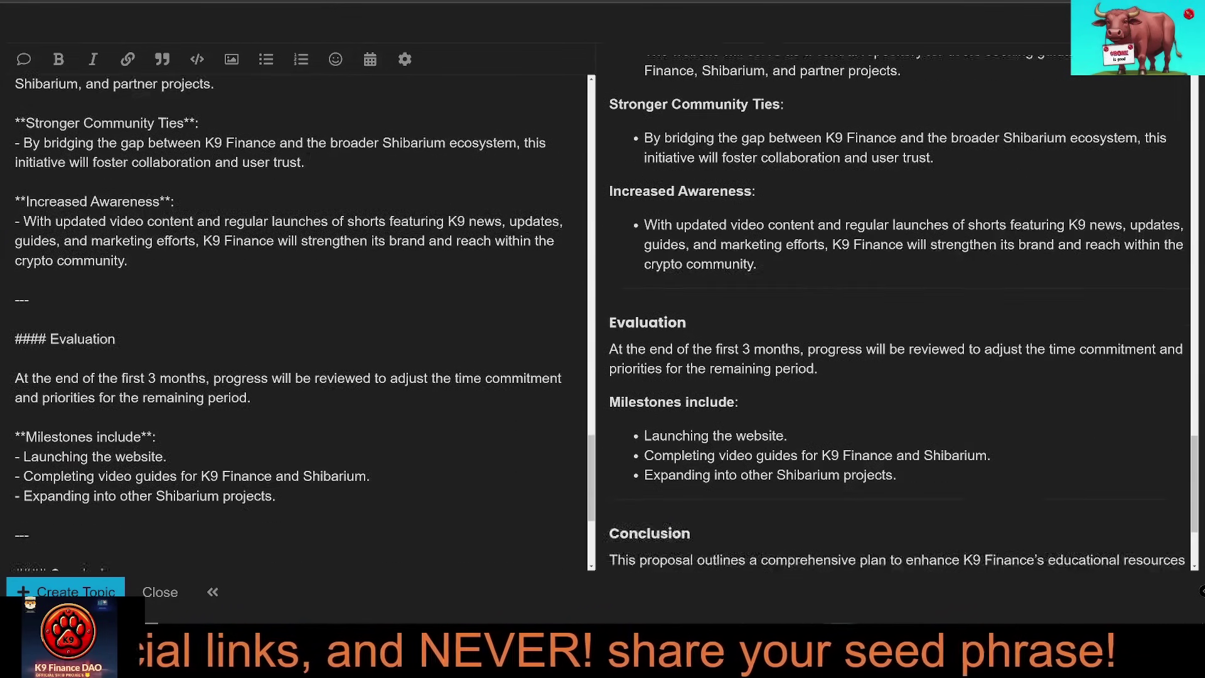
scroll(301, 324, down, 2)
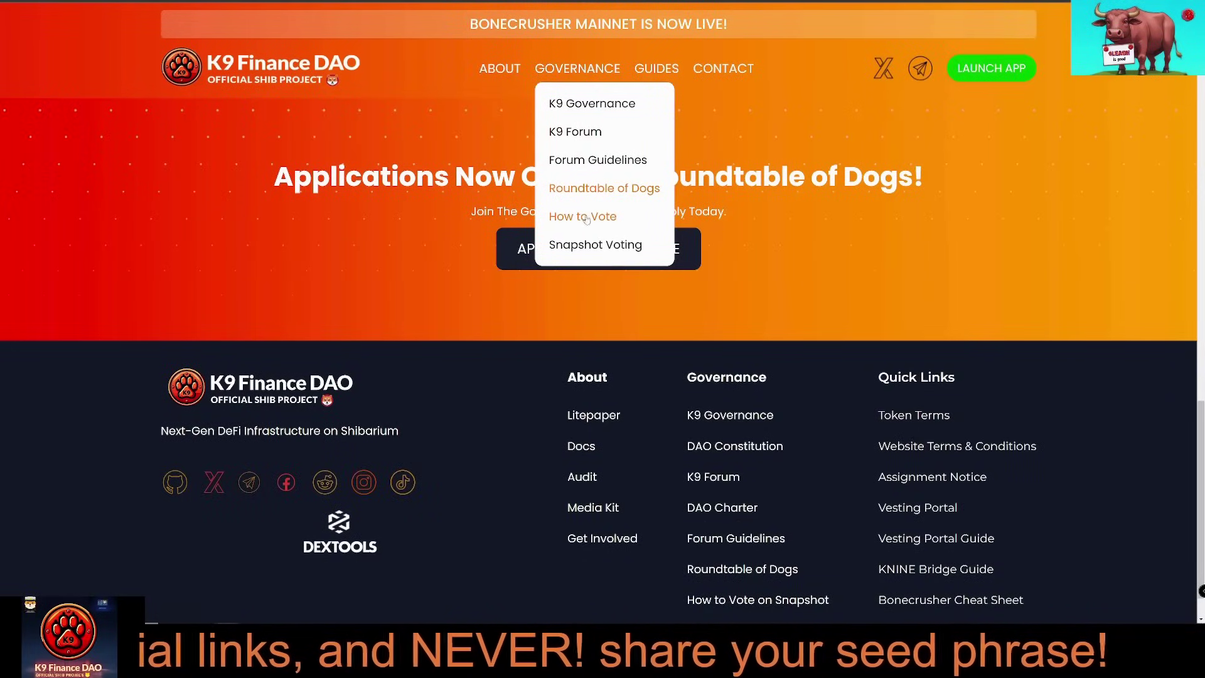
- Open the How to Vote on Snapshot guide and read down to its Find K9 Finance DAO step
click(584, 216)
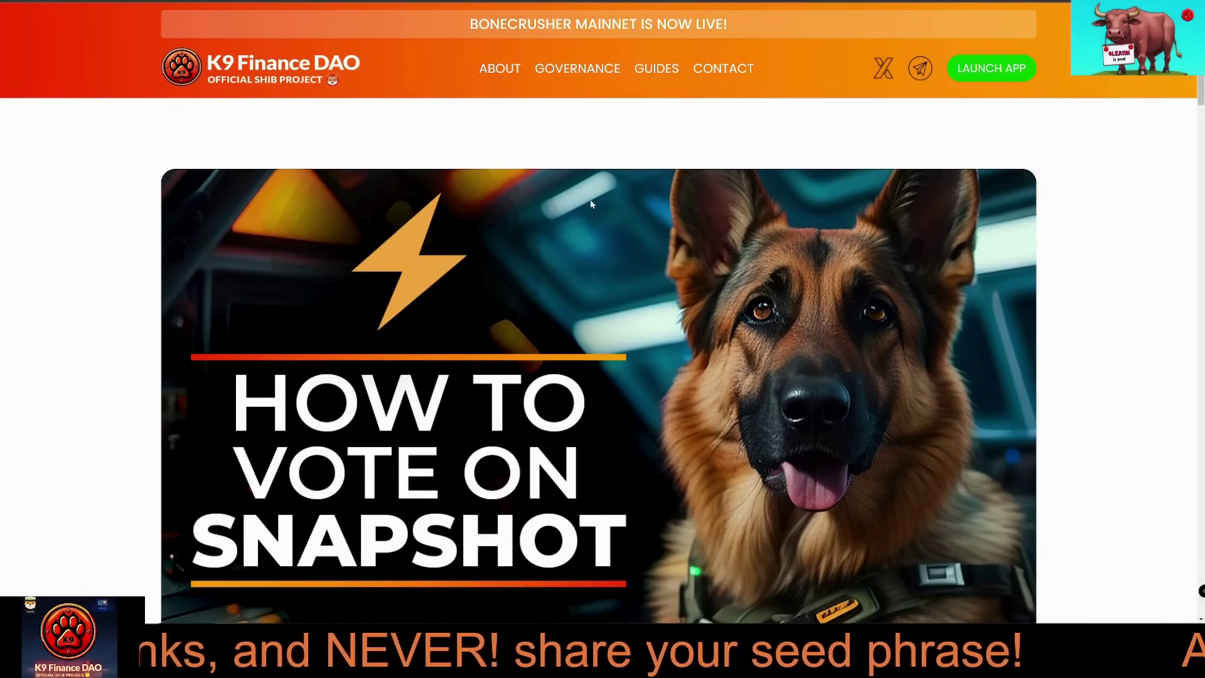
scroll(558, 218, down, 1)
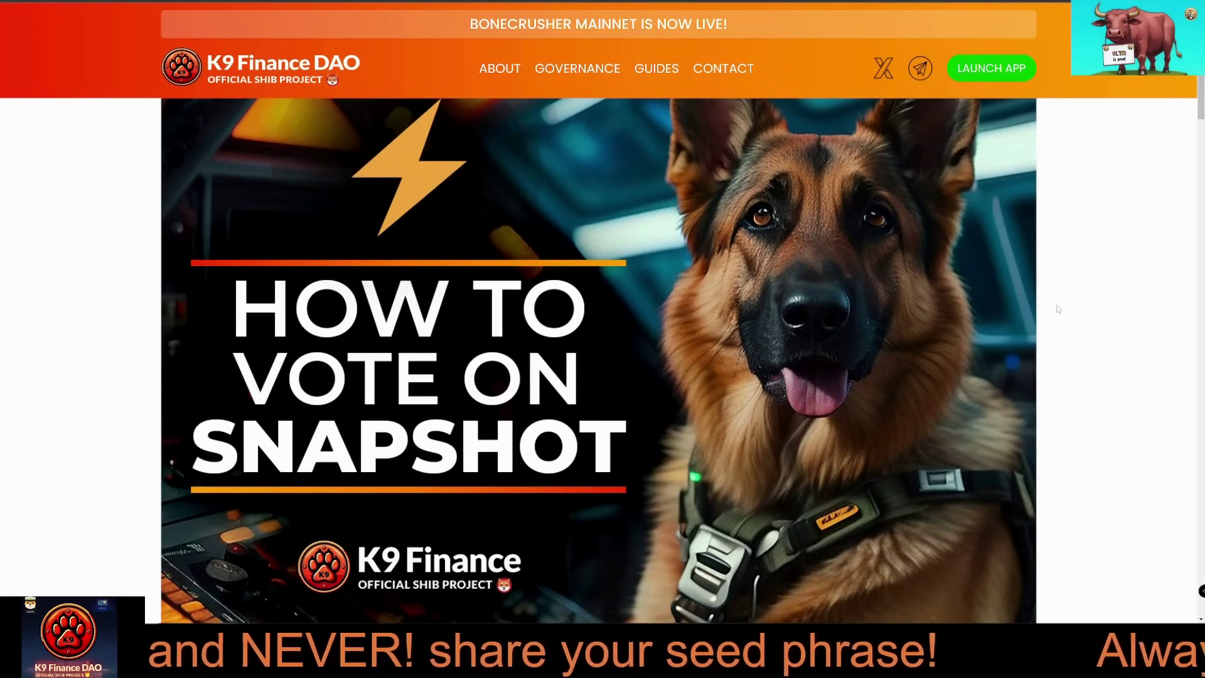
scroll(883, 345, down, 5)
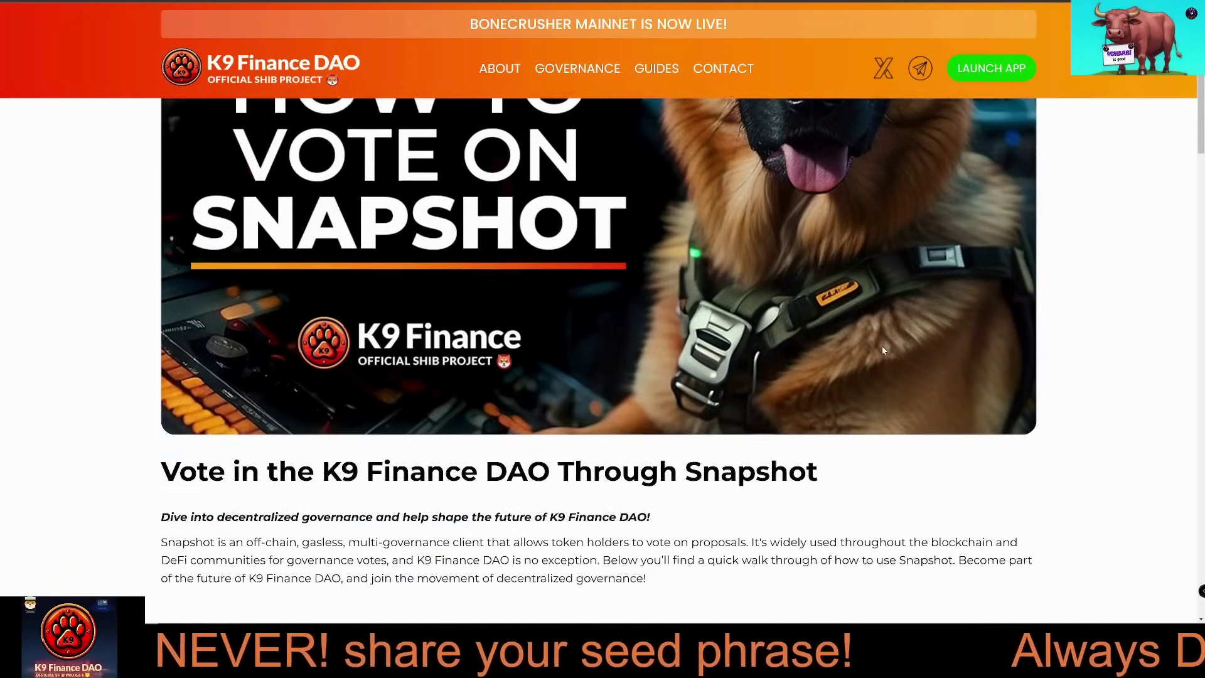
scroll(438, 351, down, 4)
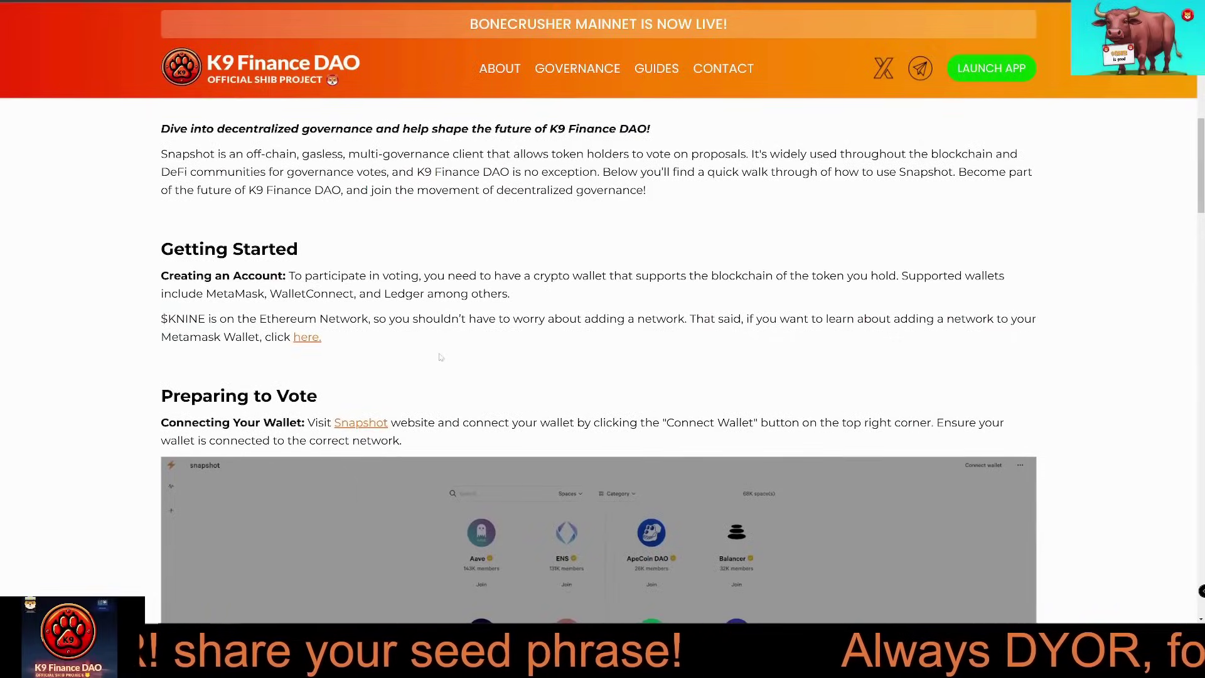
scroll(441, 357, down, 4)
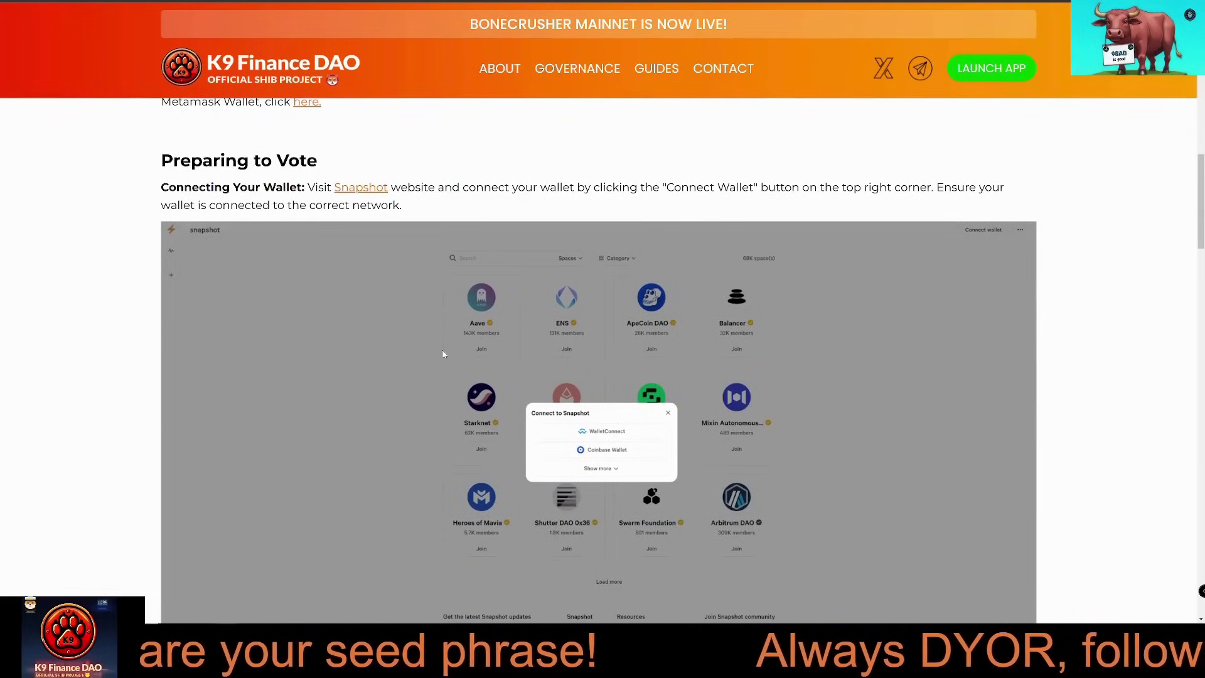
scroll(443, 355, down, 2)
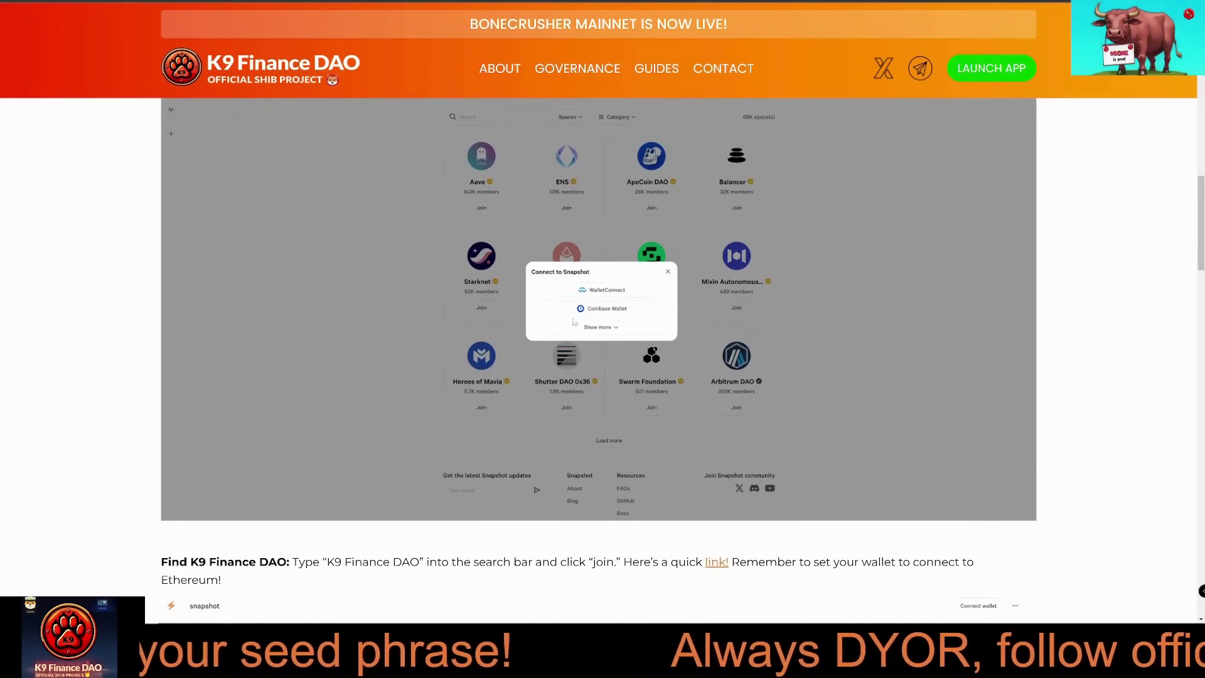
scroll(412, 433, down, 4)
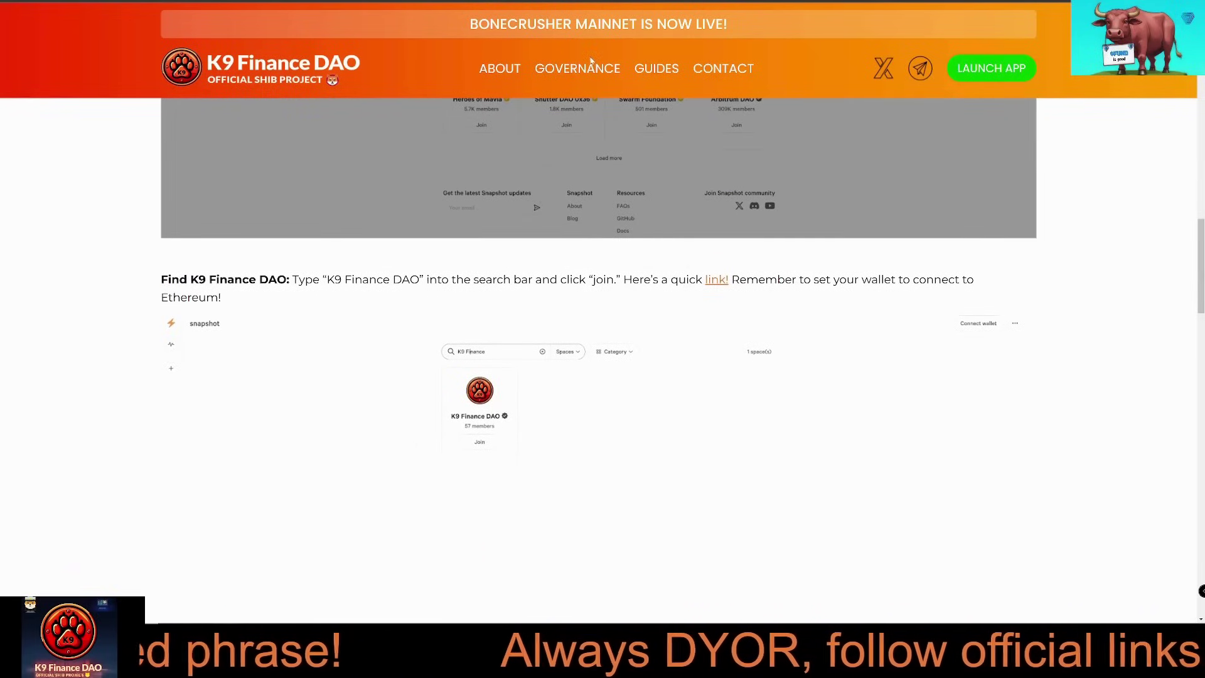
mouse_move(584, 70)
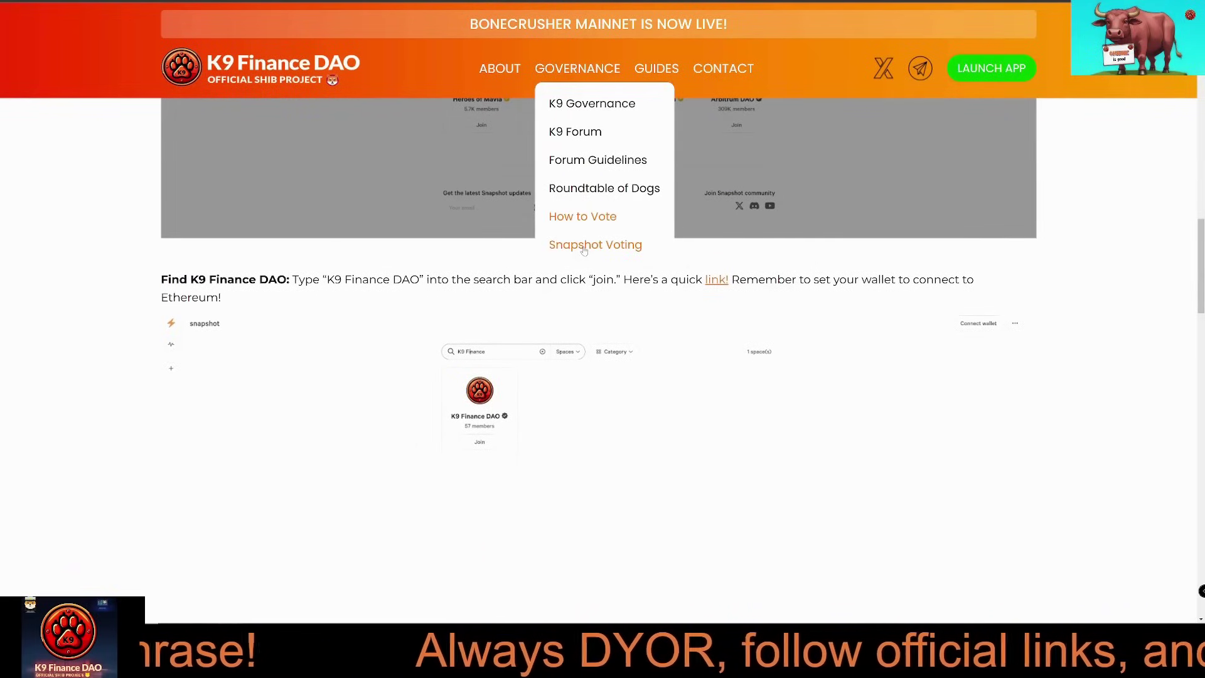